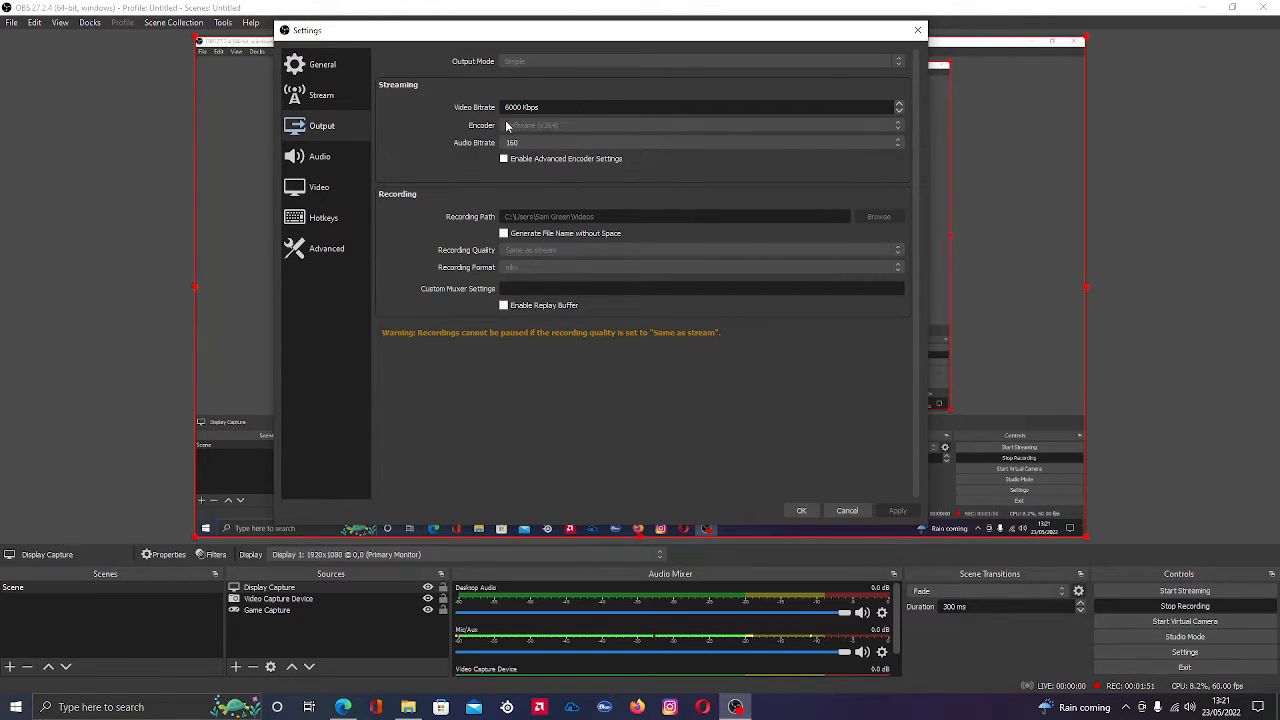
# Enable the advanced encoder settings for streaming, and check the available audio bitrates and encoder presets without changing them
pyautogui.click(536, 142)
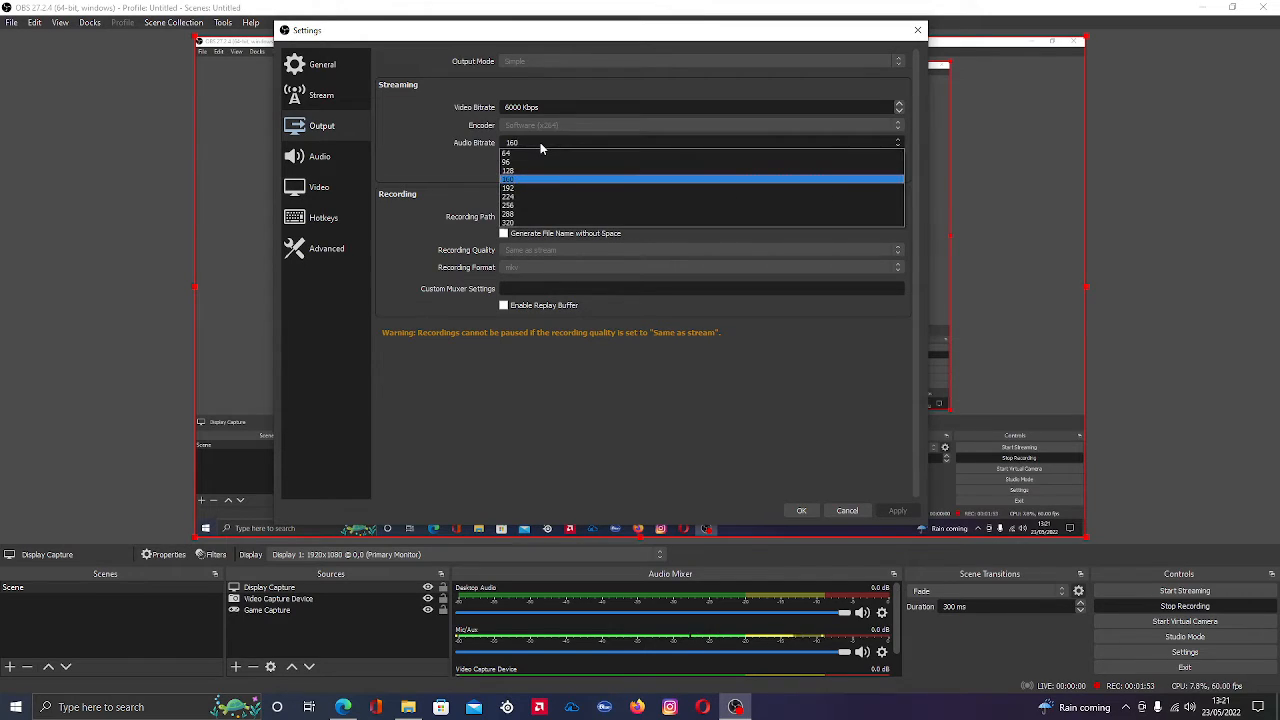
pyautogui.click(549, 142)
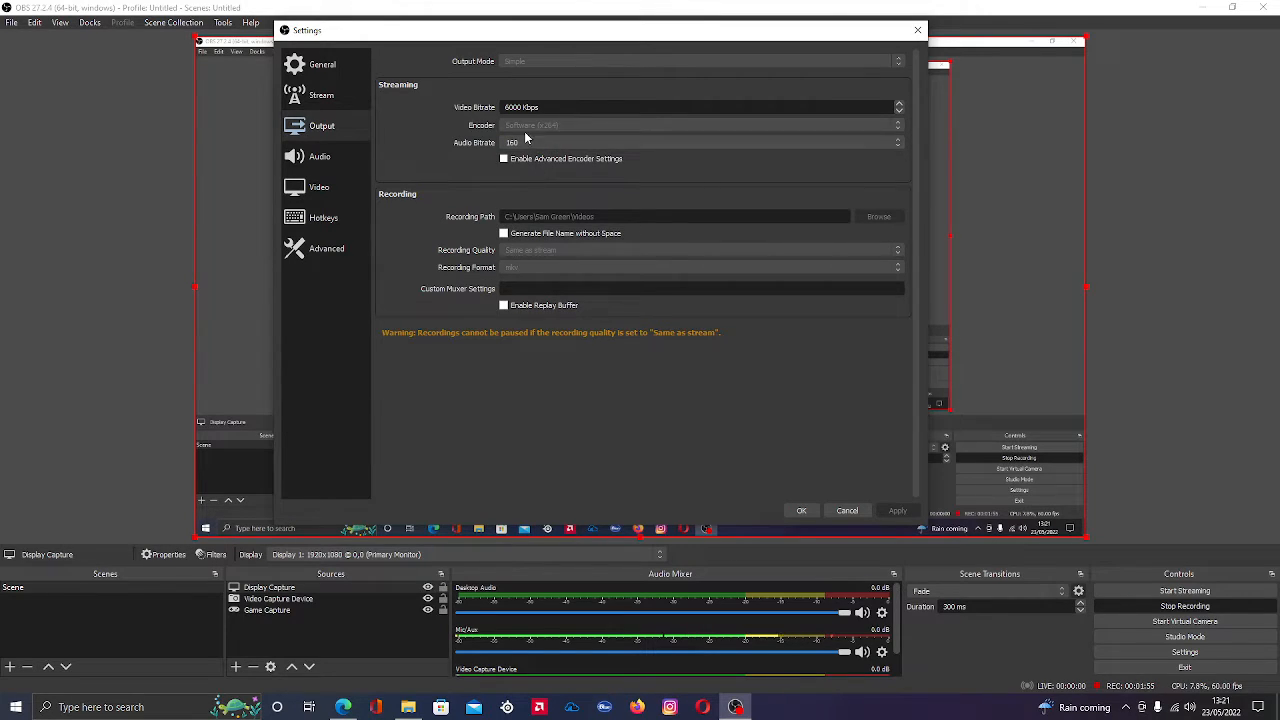
pyautogui.click(506, 159)
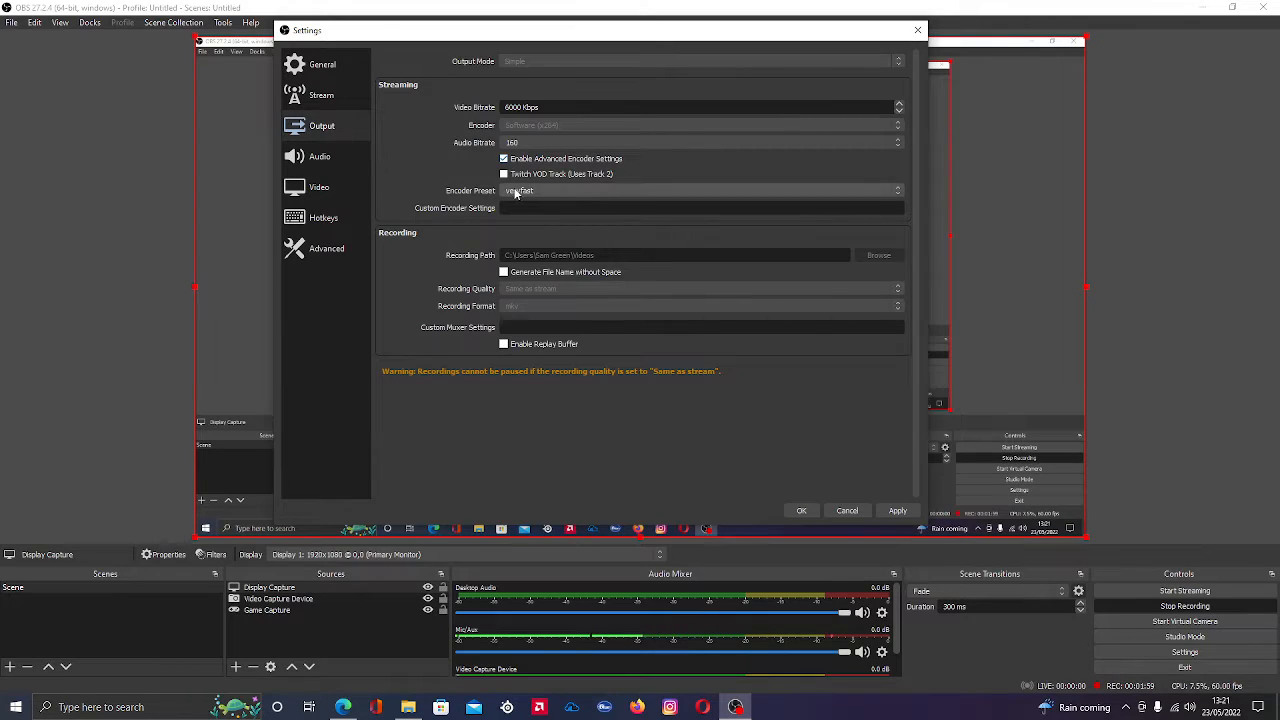
pyautogui.click(518, 195)
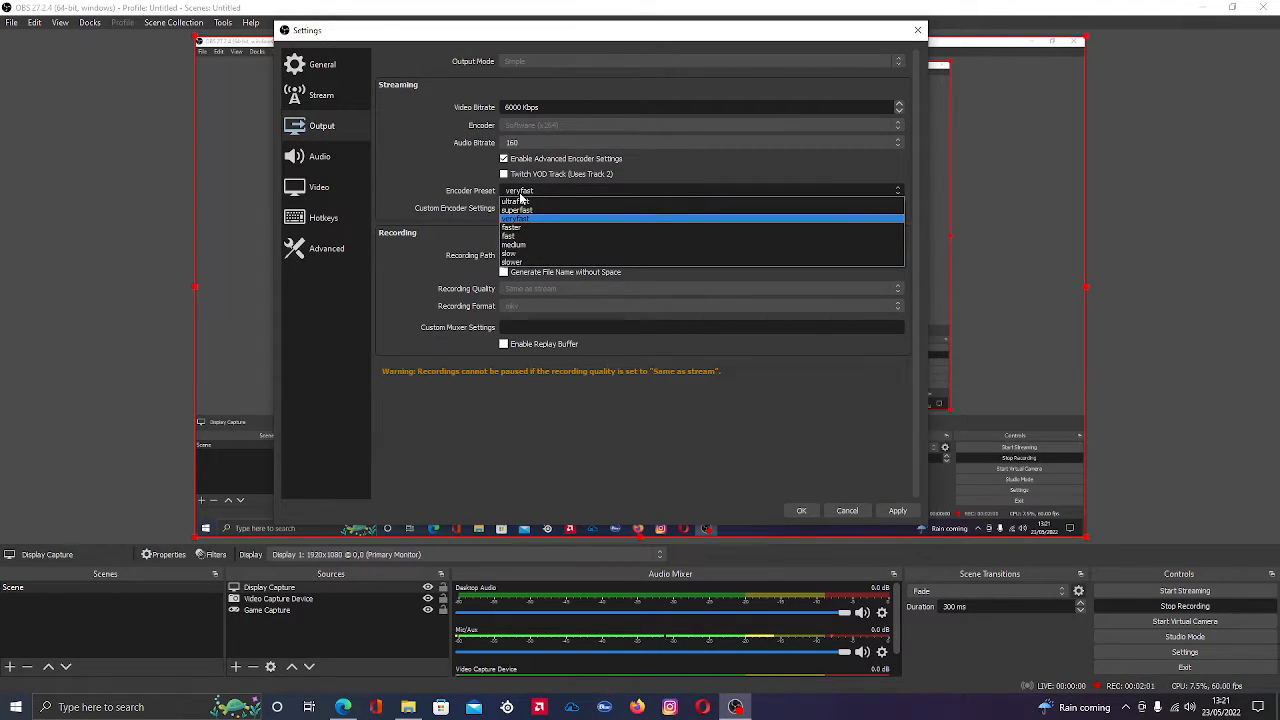
pyautogui.click(520, 195)
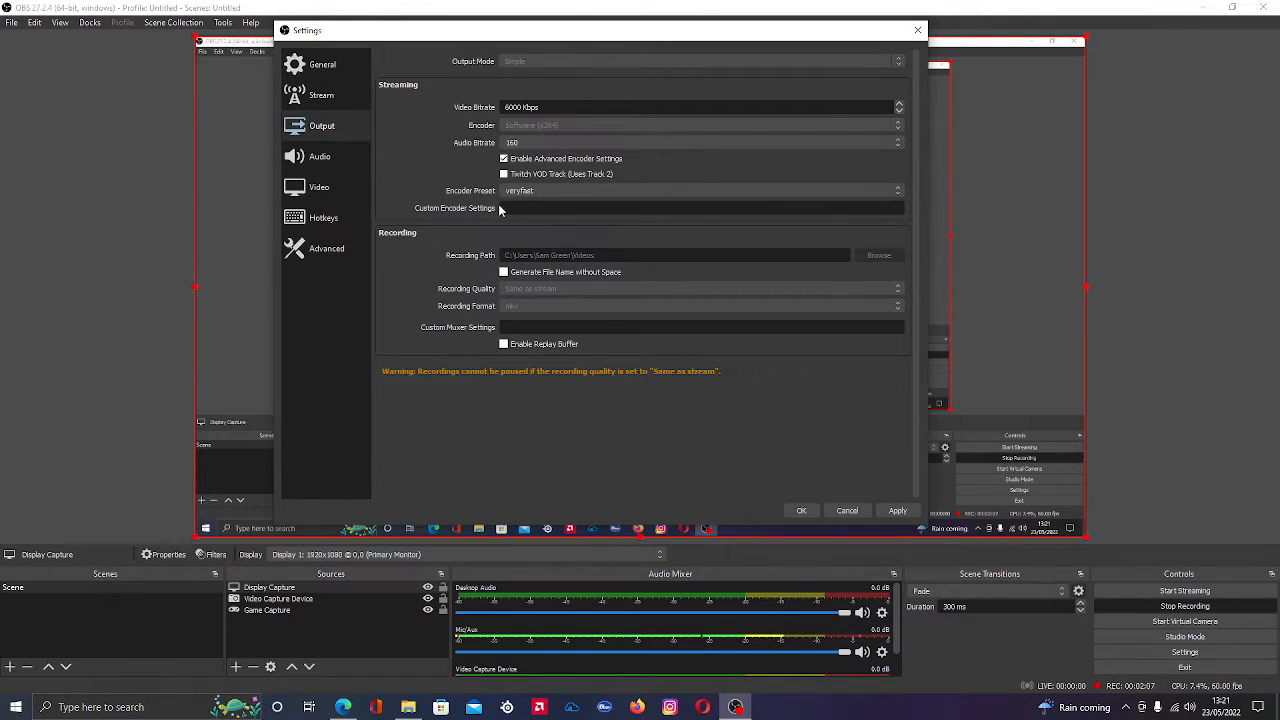
pyautogui.click(547, 195)
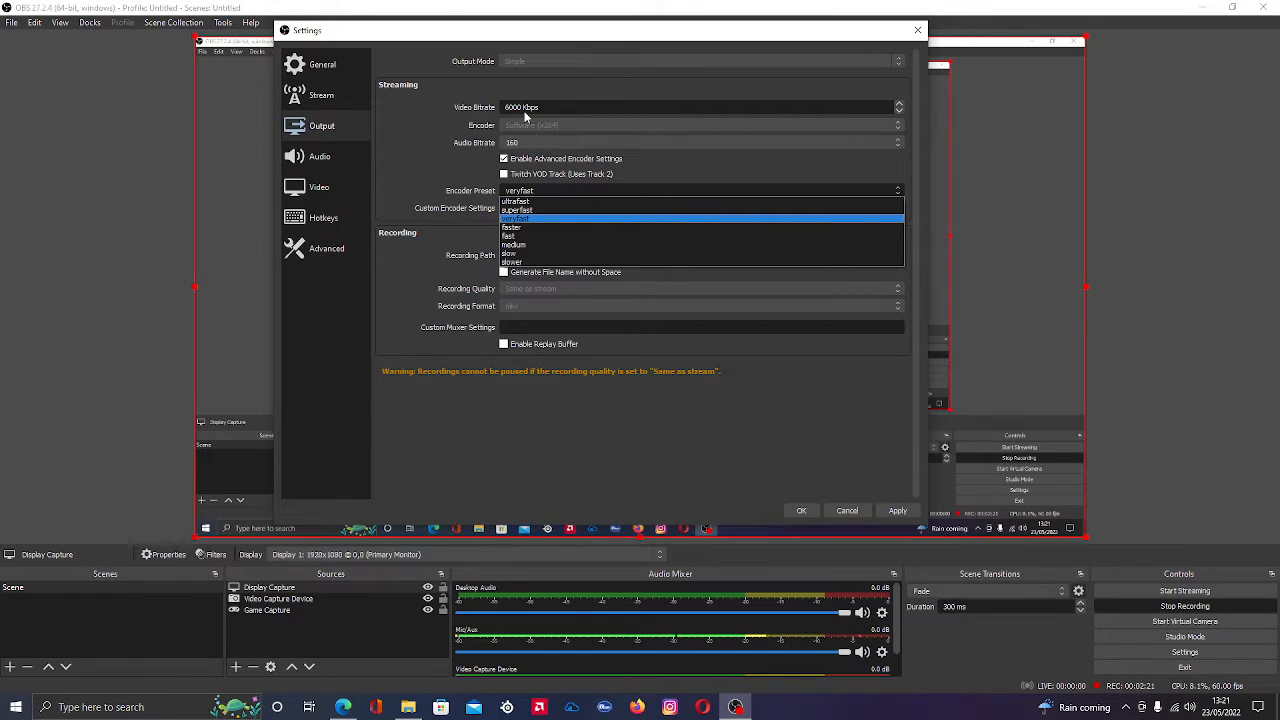
pyautogui.click(459, 191)
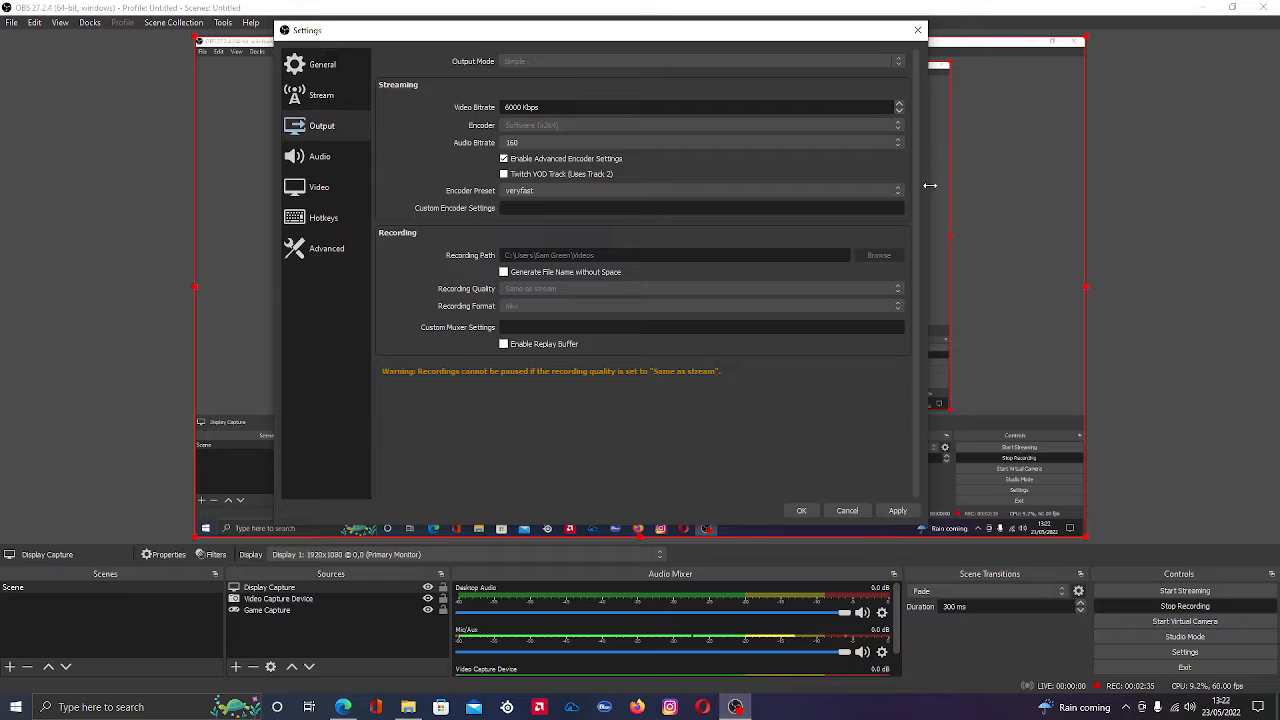
# Set the Mic/Auxiliary Audio device to Microphone (Blue Snowball) and apply the audio settings
pyautogui.click(330, 160)
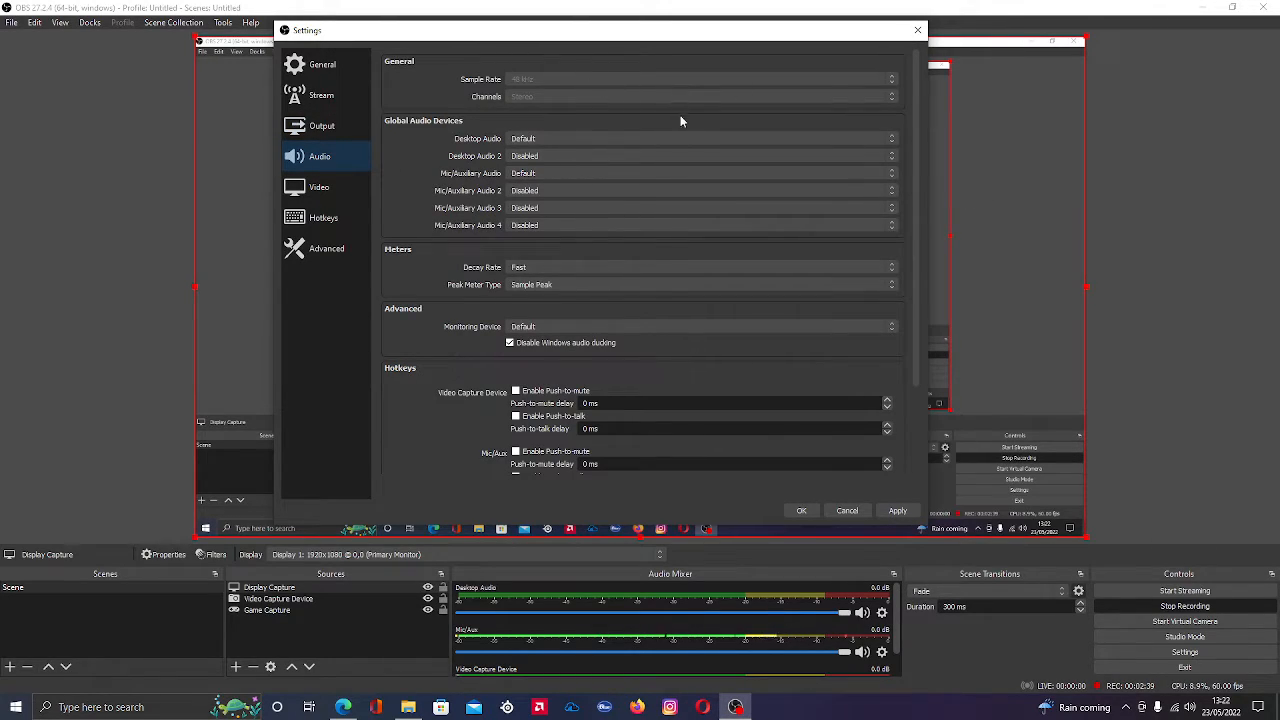
pyautogui.click(559, 178)
pyautogui.click(560, 176)
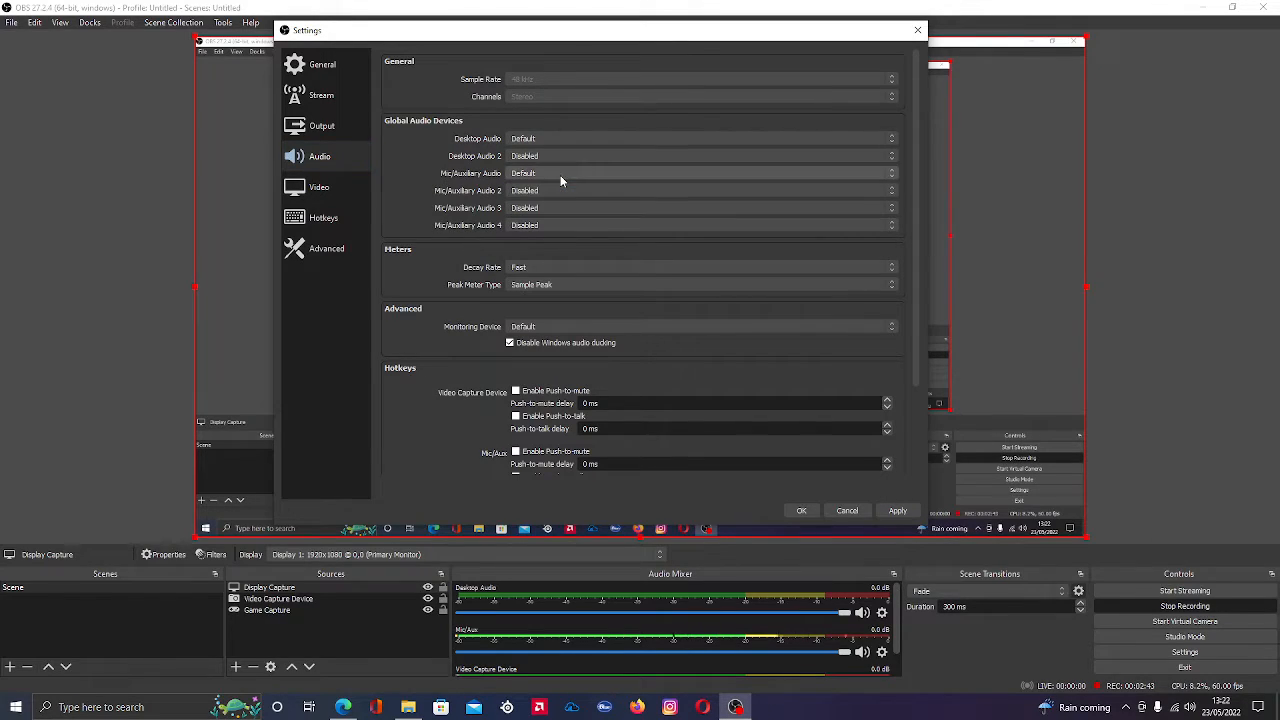
pyautogui.click(557, 139)
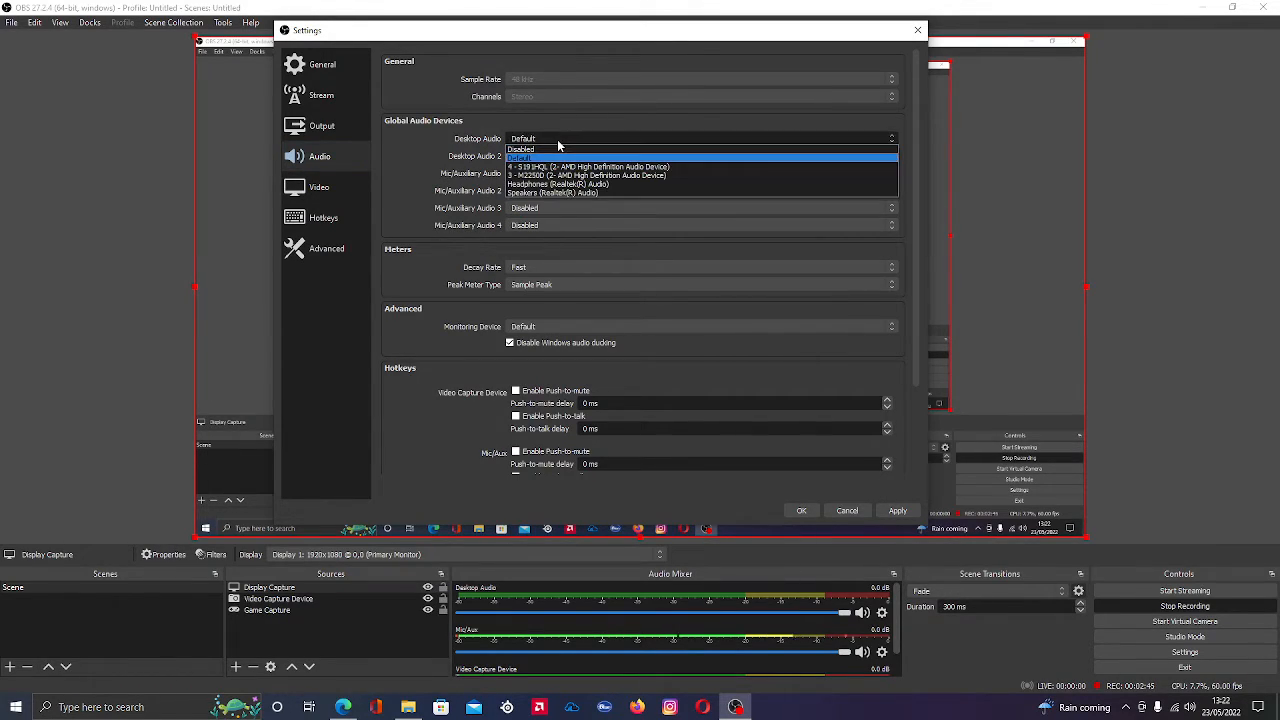
pyautogui.click(557, 139)
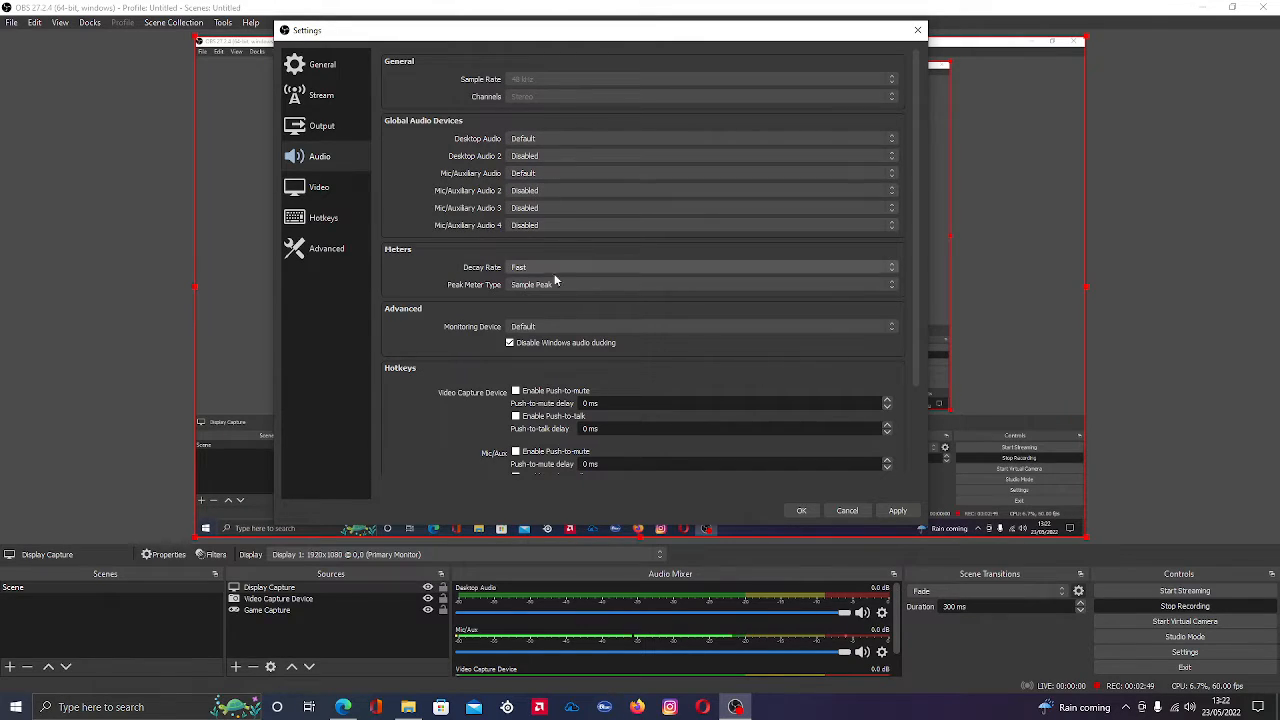
pyautogui.click(543, 175)
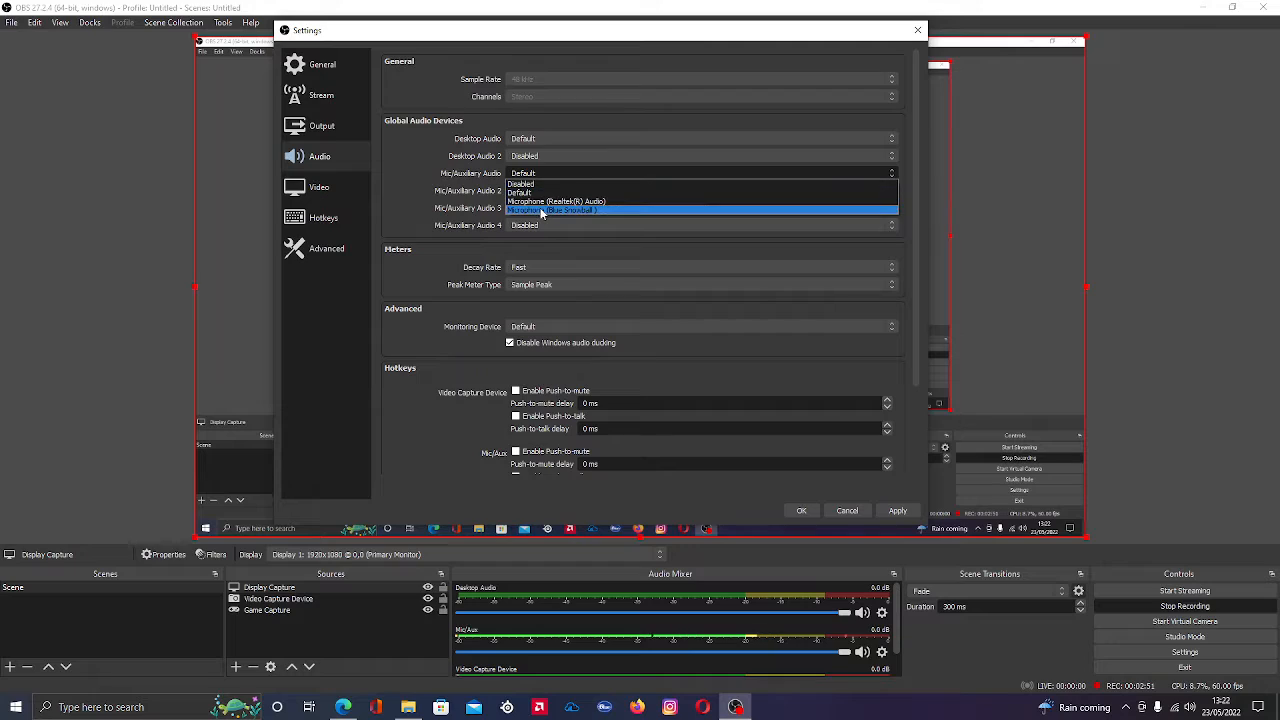
pyautogui.click(542, 206)
pyautogui.click(897, 510)
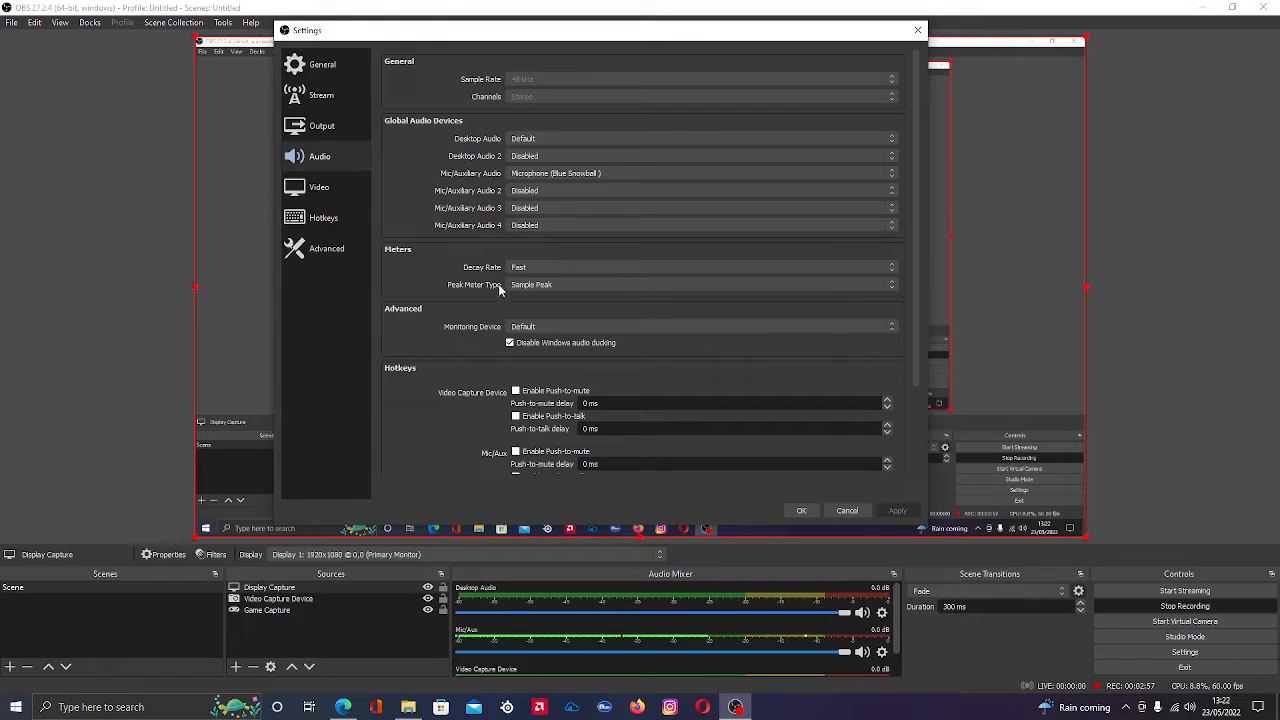
# Examine the remaining audio options, the video resolution settings and the advanced settings including process priority
pyautogui.scroll(-3, 597, 344)
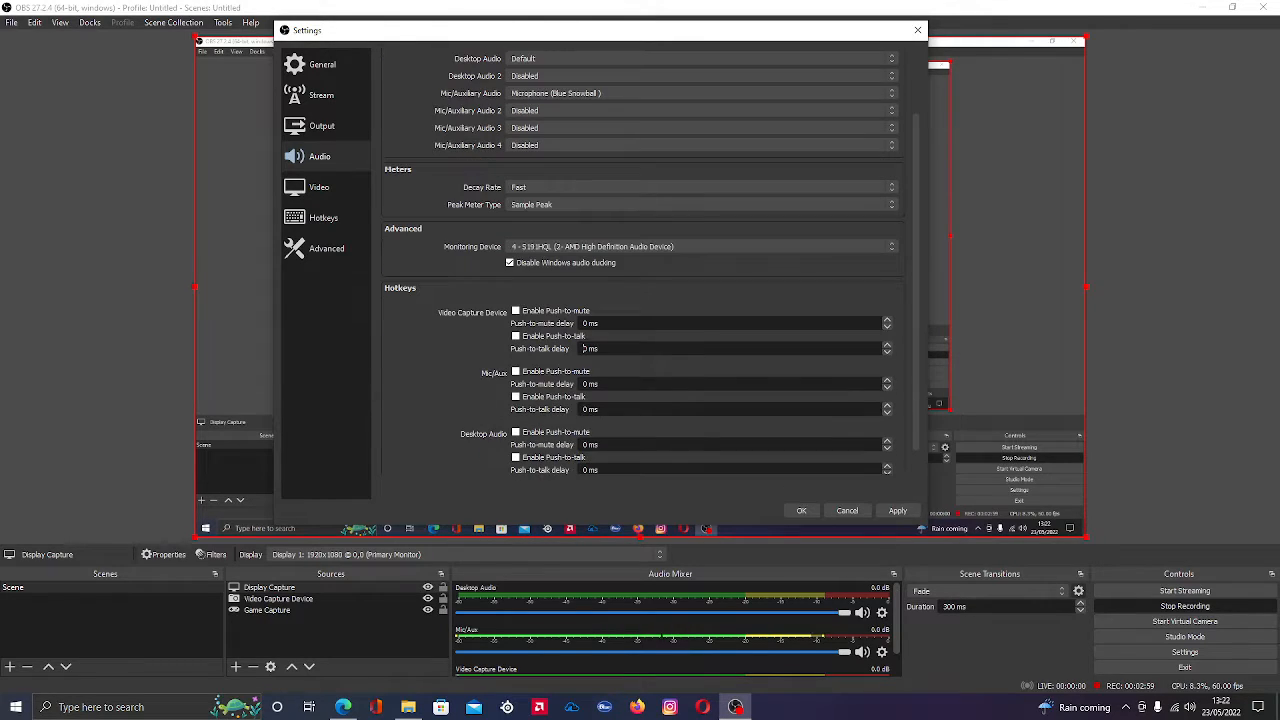
pyautogui.scroll(5, 617, 389)
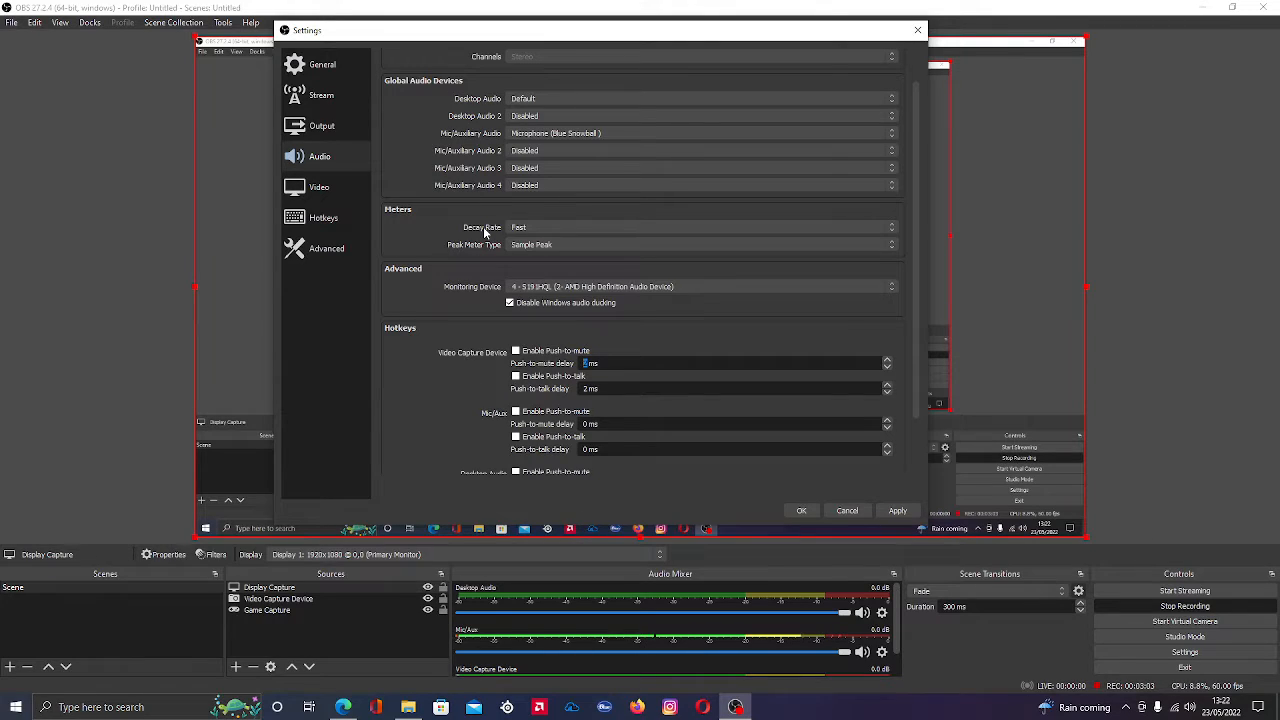
pyautogui.click(334, 190)
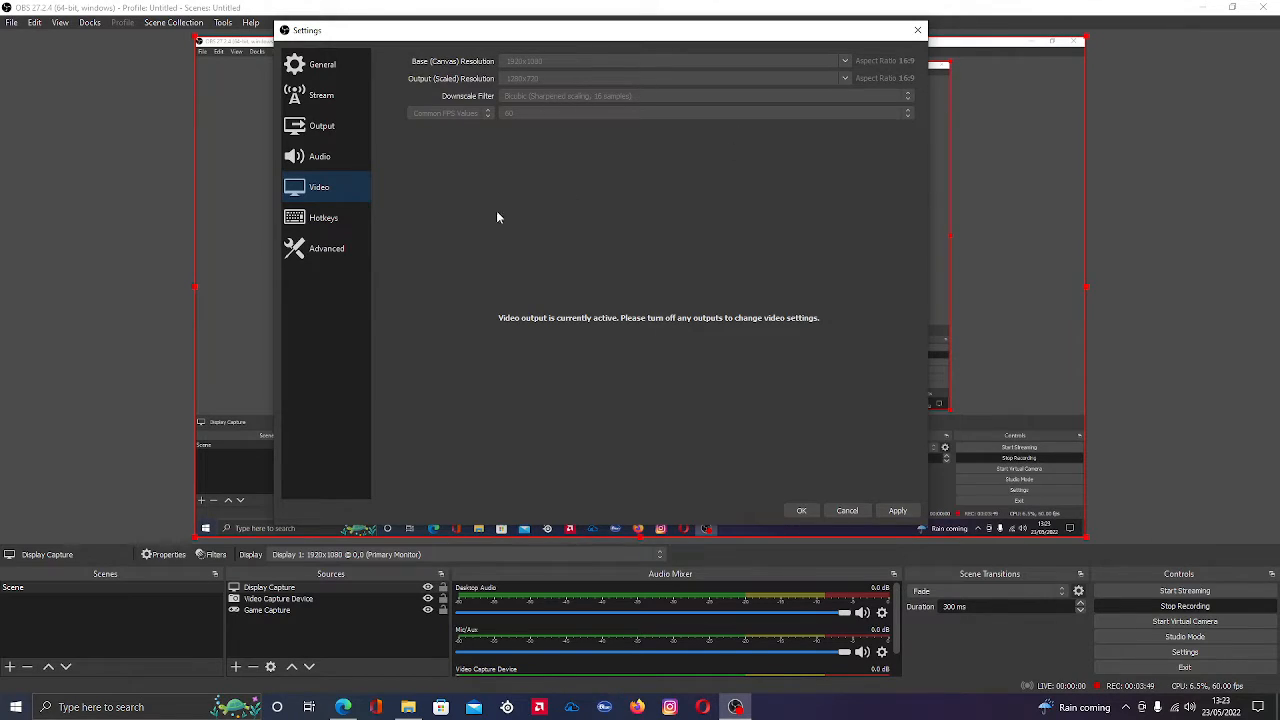
pyautogui.click(327, 248)
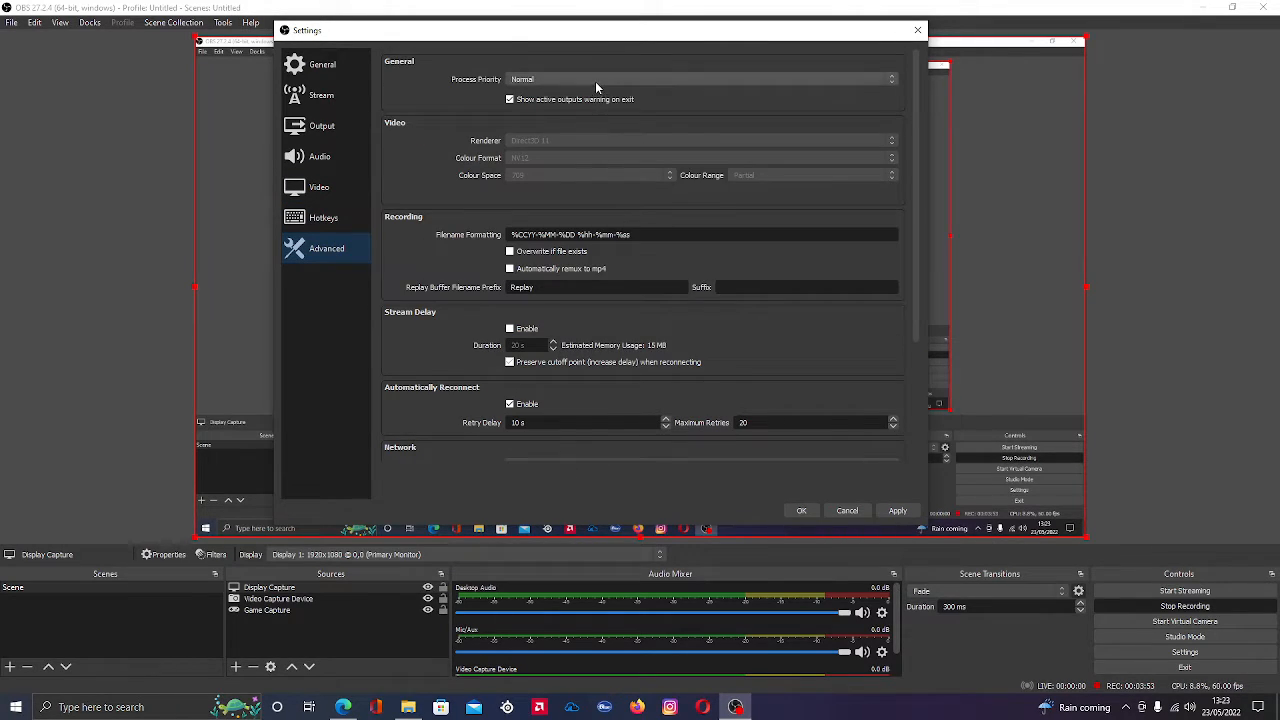
pyautogui.click(596, 84)
pyautogui.click(596, 87)
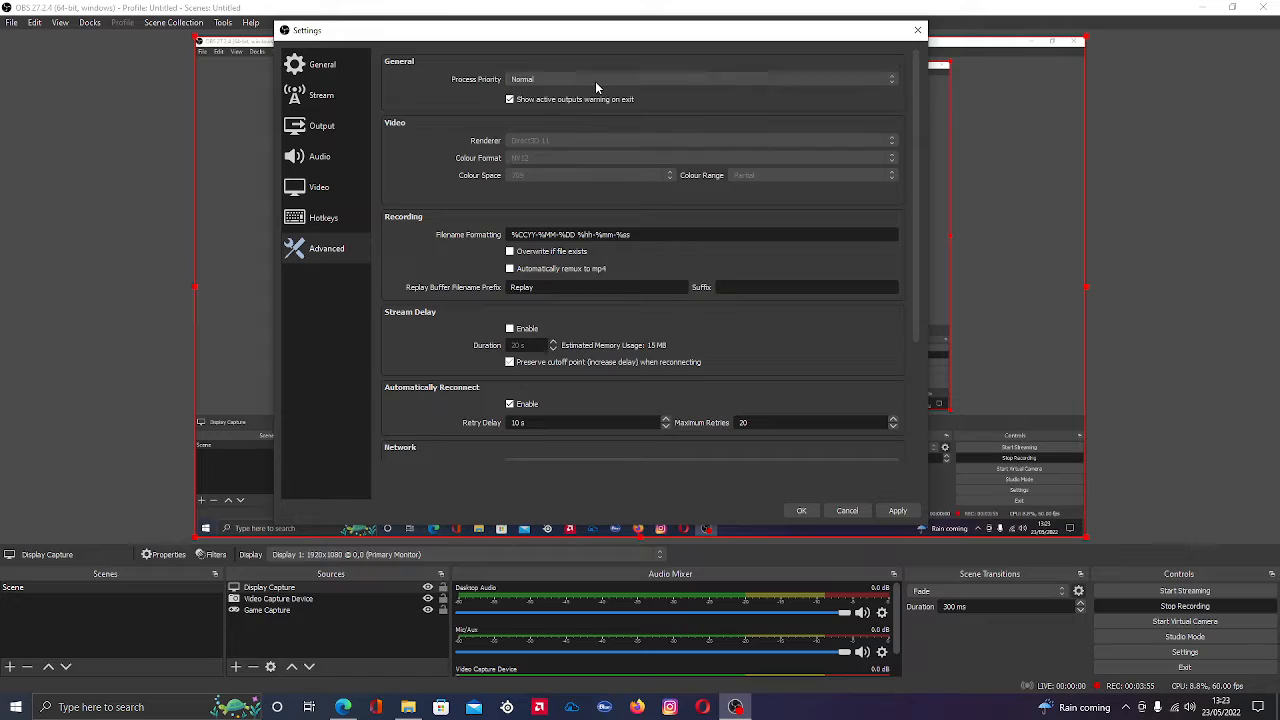
pyautogui.scroll(-4, 676, 160)
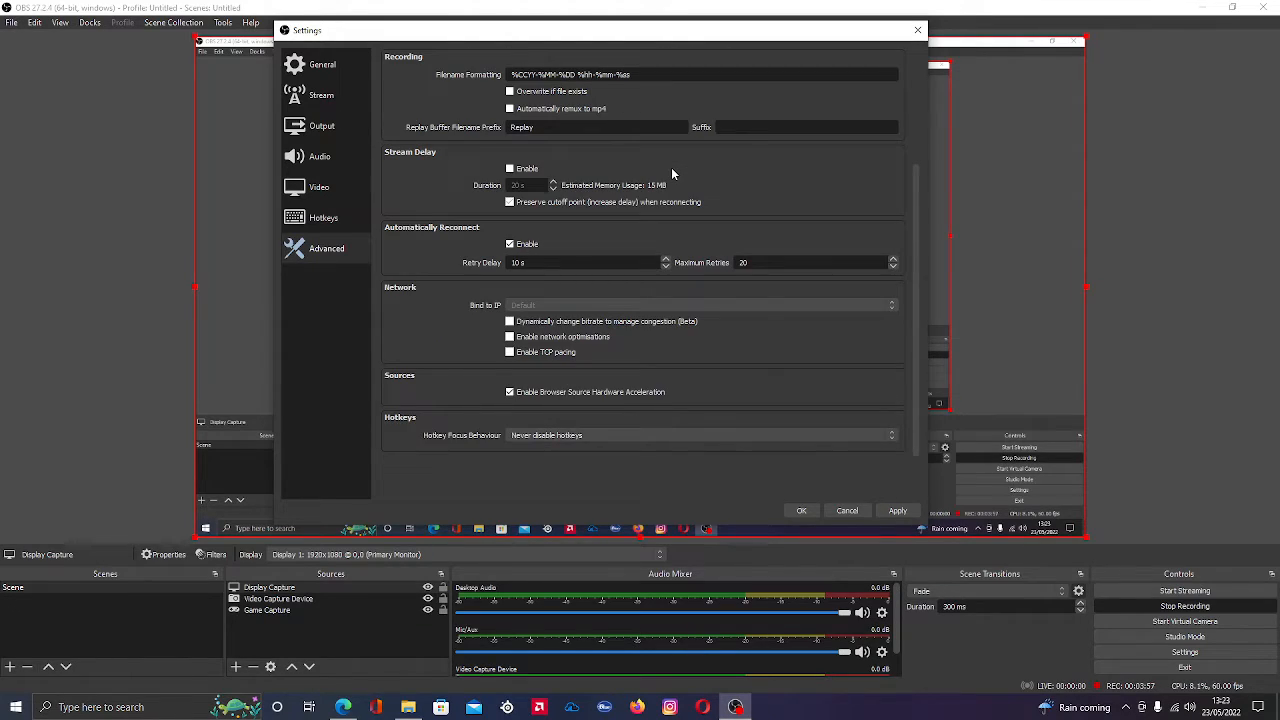
pyautogui.scroll(-1, 645, 265)
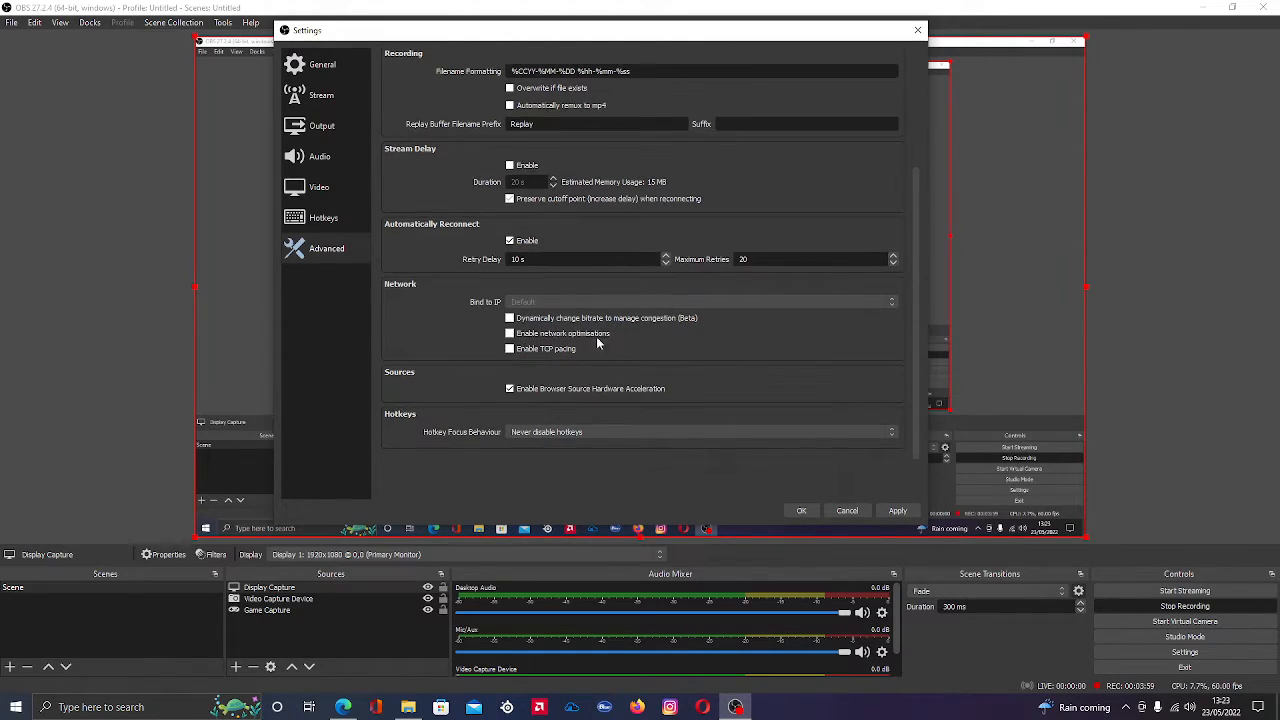
pyautogui.scroll(4, 649, 318)
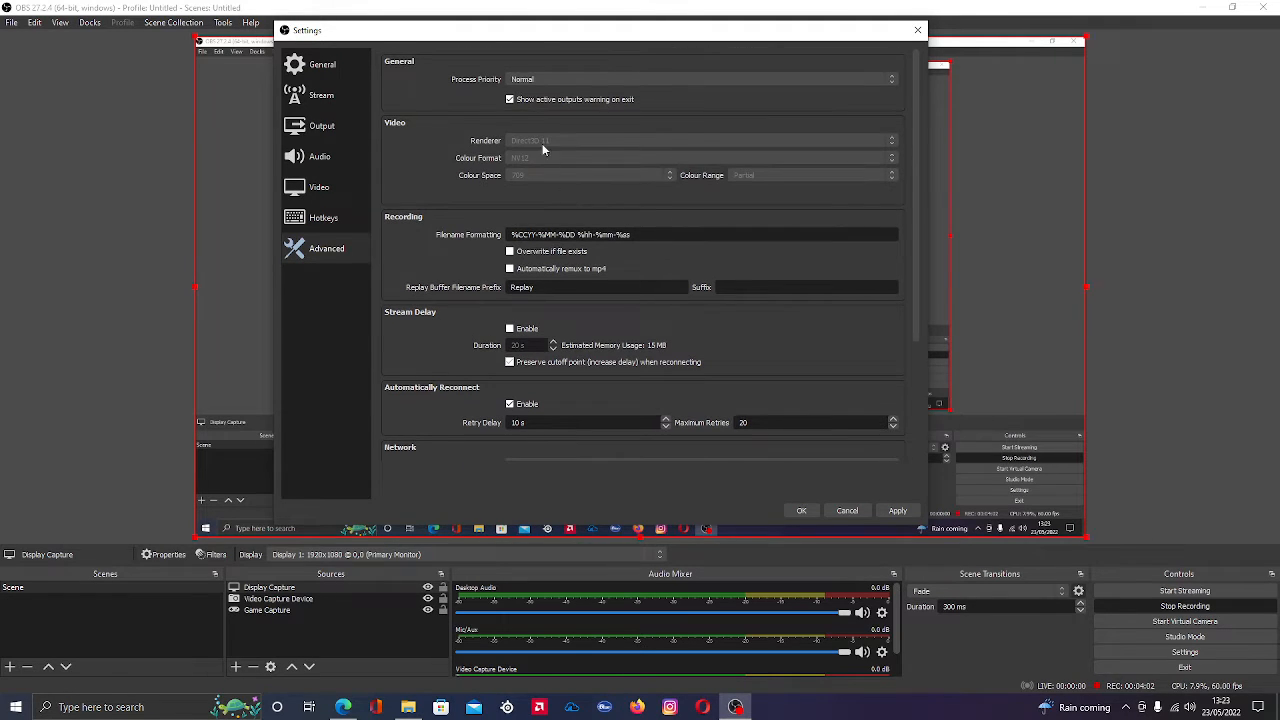
# Review the general, output, video and hotkey settings
pyautogui.click(362, 66)
pyautogui.scroll(-10, 434, 198)
pyautogui.scroll(-2, 434, 205)
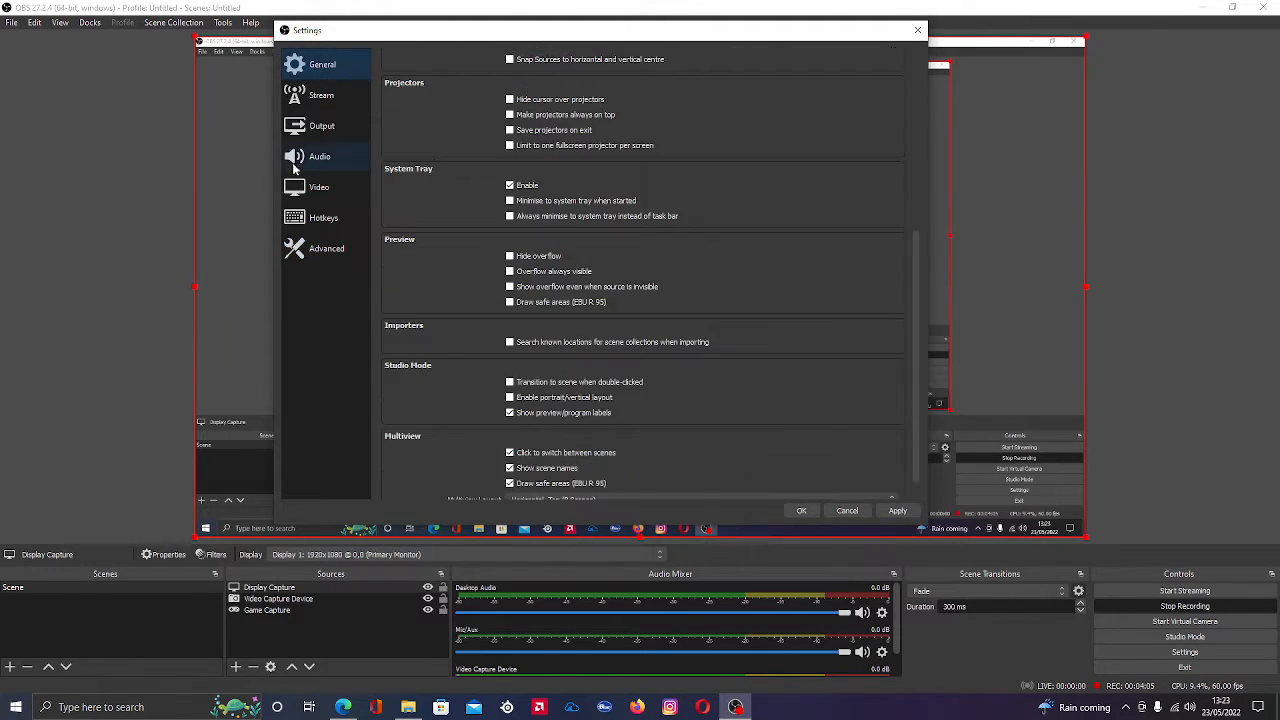
pyautogui.click(321, 125)
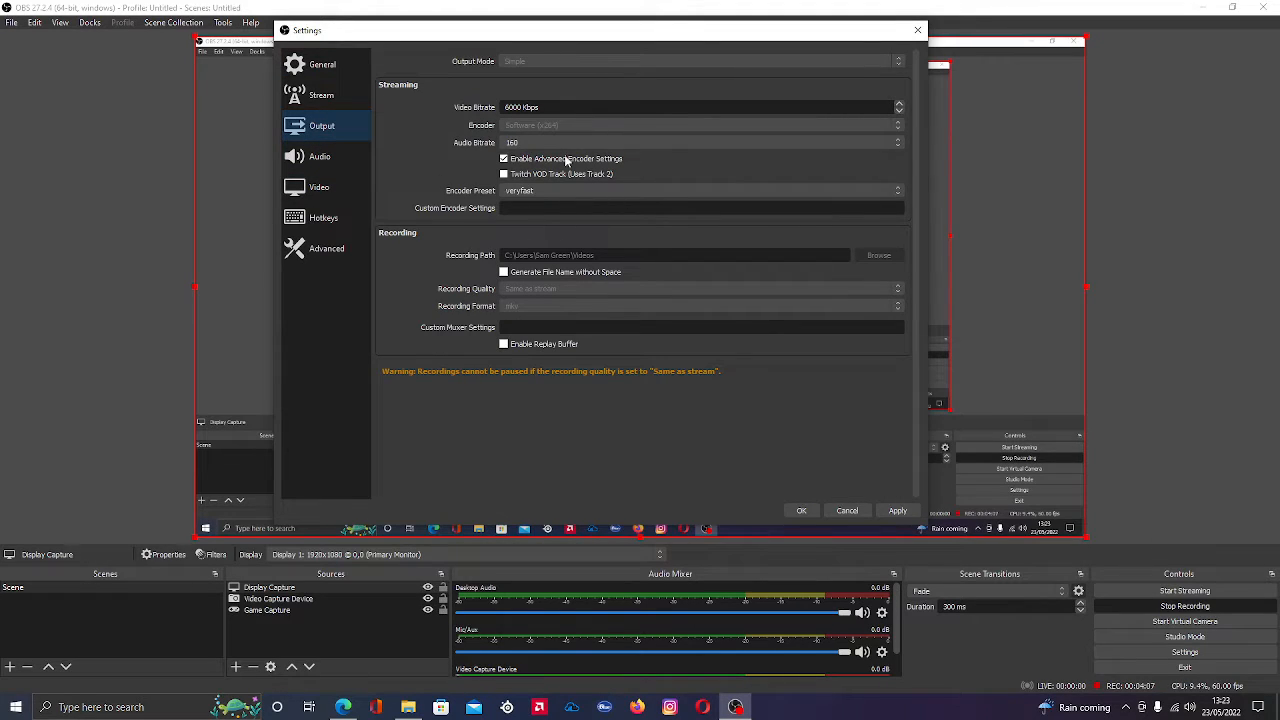
pyautogui.click(338, 189)
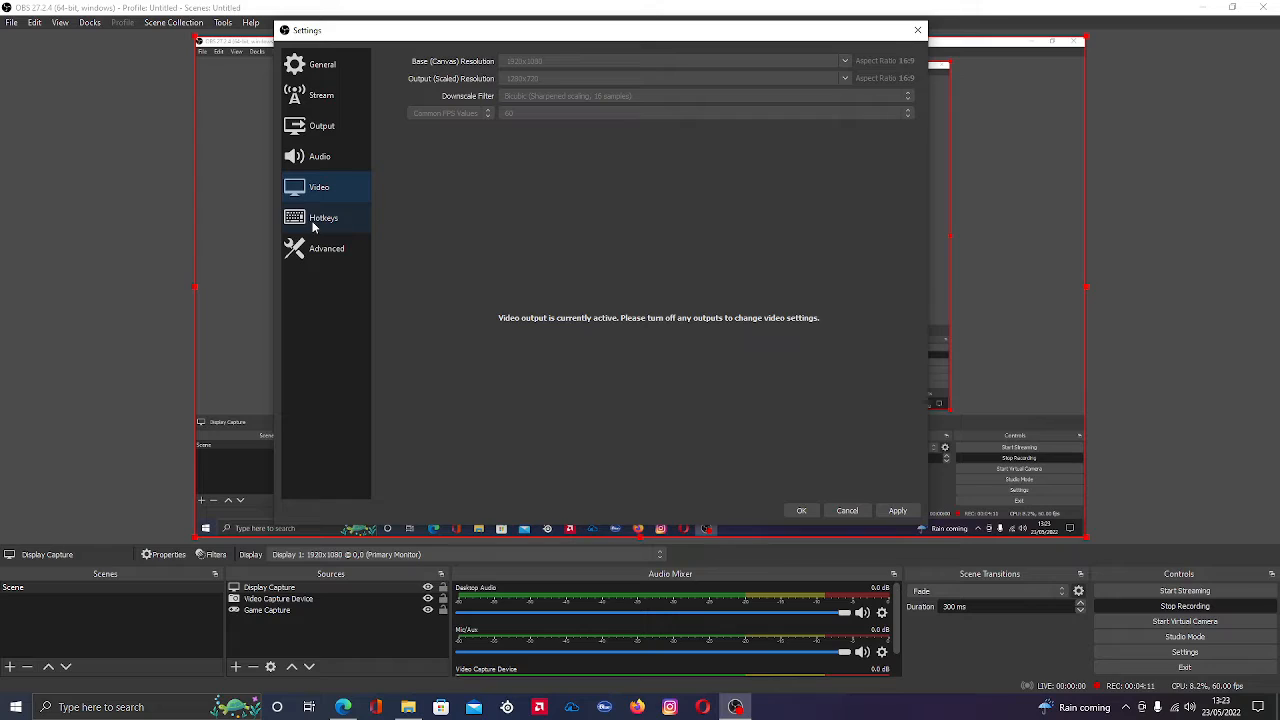
pyautogui.click(332, 219)
# Examine the advanced settings from process priority and recording down to network and hotkey focus behaviour
pyautogui.click(326, 248)
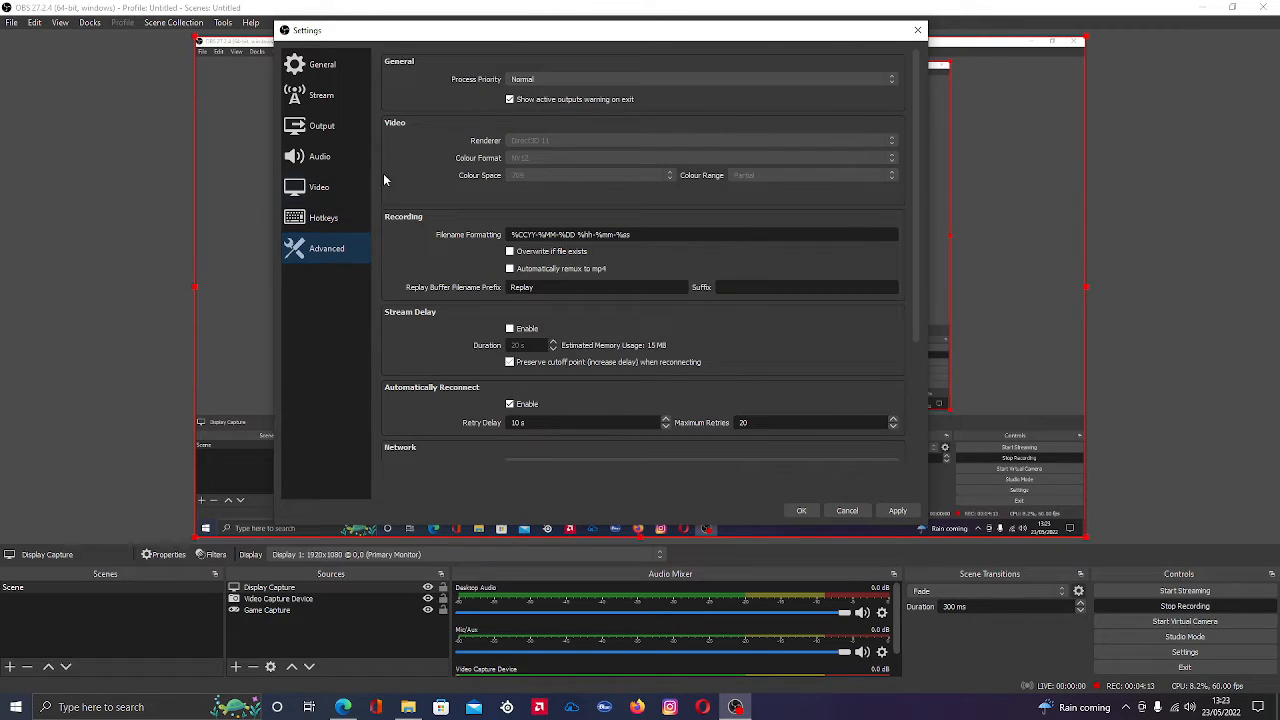
pyautogui.scroll(-2, 383, 173)
pyautogui.scroll(2, 594, 105)
pyautogui.click(580, 76)
pyautogui.click(580, 74)
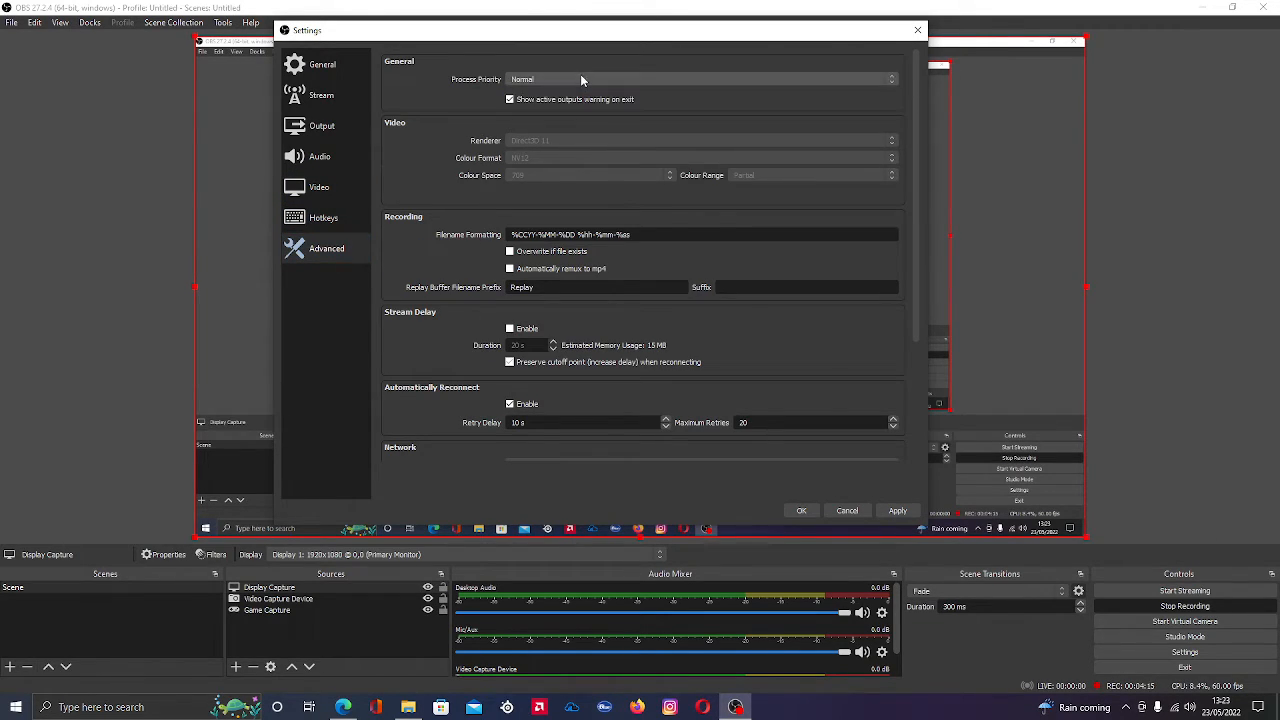
pyautogui.scroll(-4, 604, 188)
pyautogui.scroll(3, 604, 190)
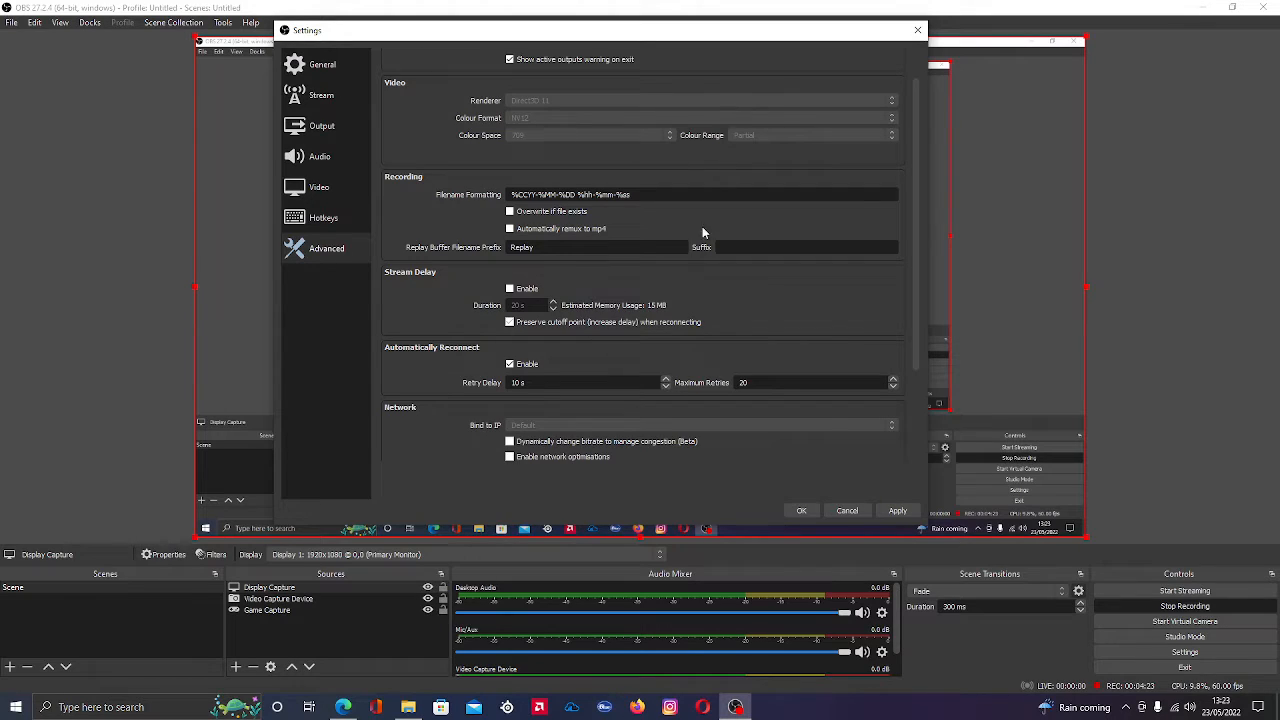
pyautogui.scroll(-3, 682, 218)
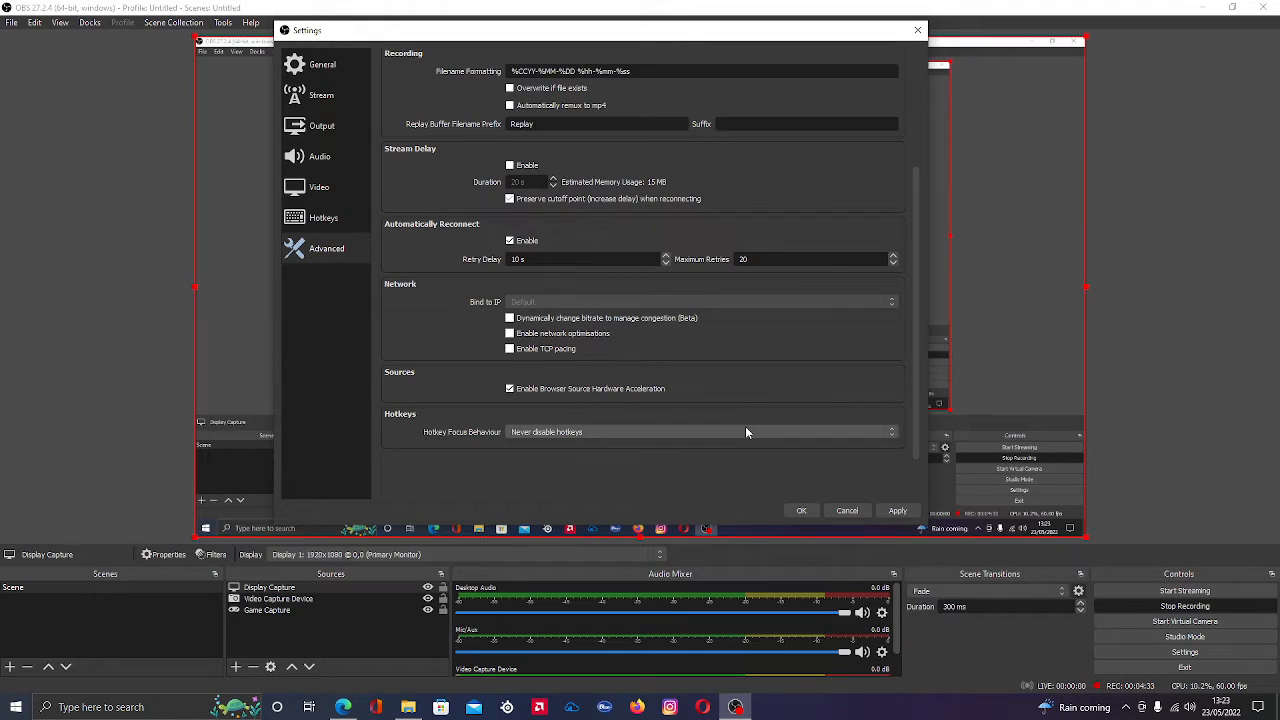
# Enable the stream delay in the advanced settings
pyautogui.scroll(2, 620, 382)
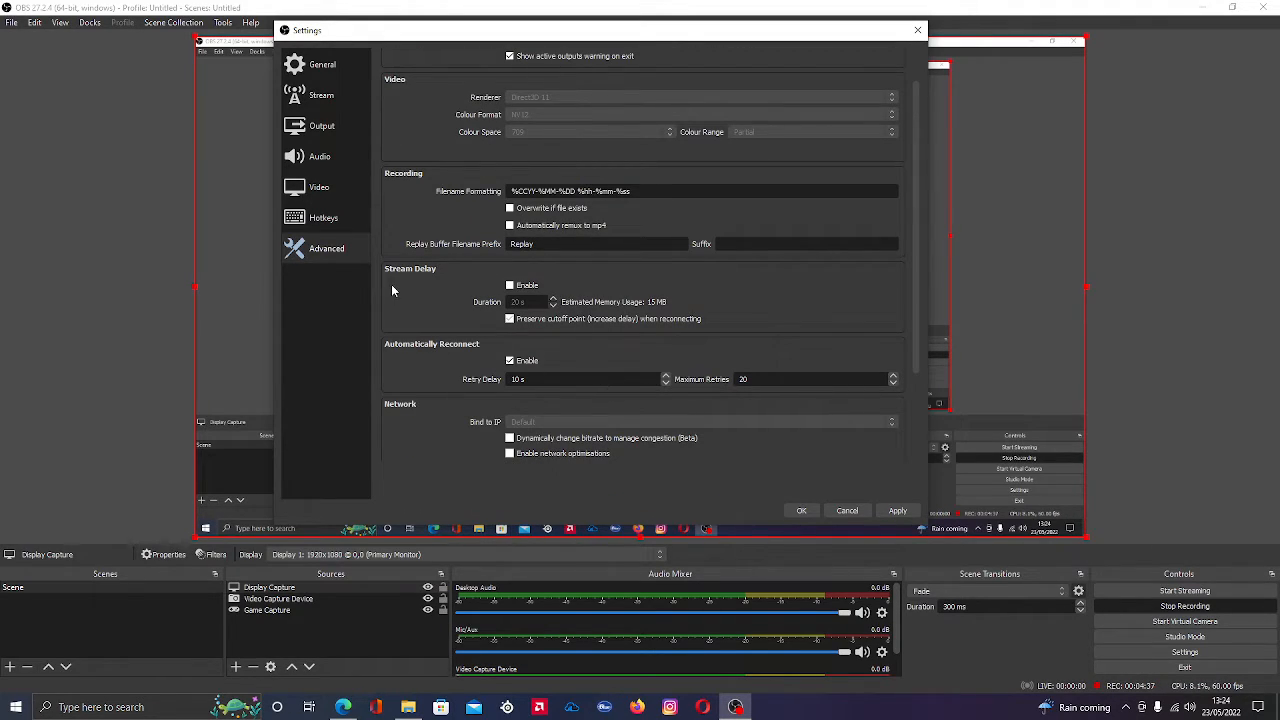
pyautogui.click(510, 286)
pyautogui.scroll(-3, 530, 390)
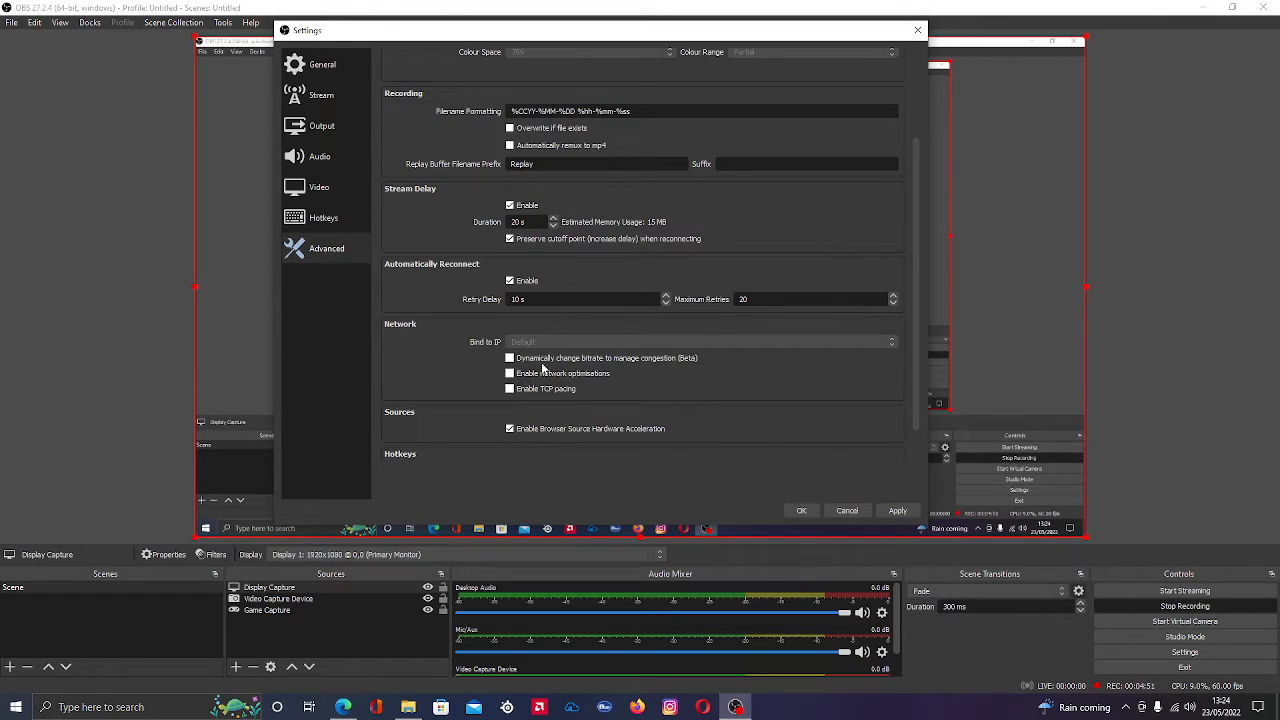
pyautogui.scroll(6, 580, 355)
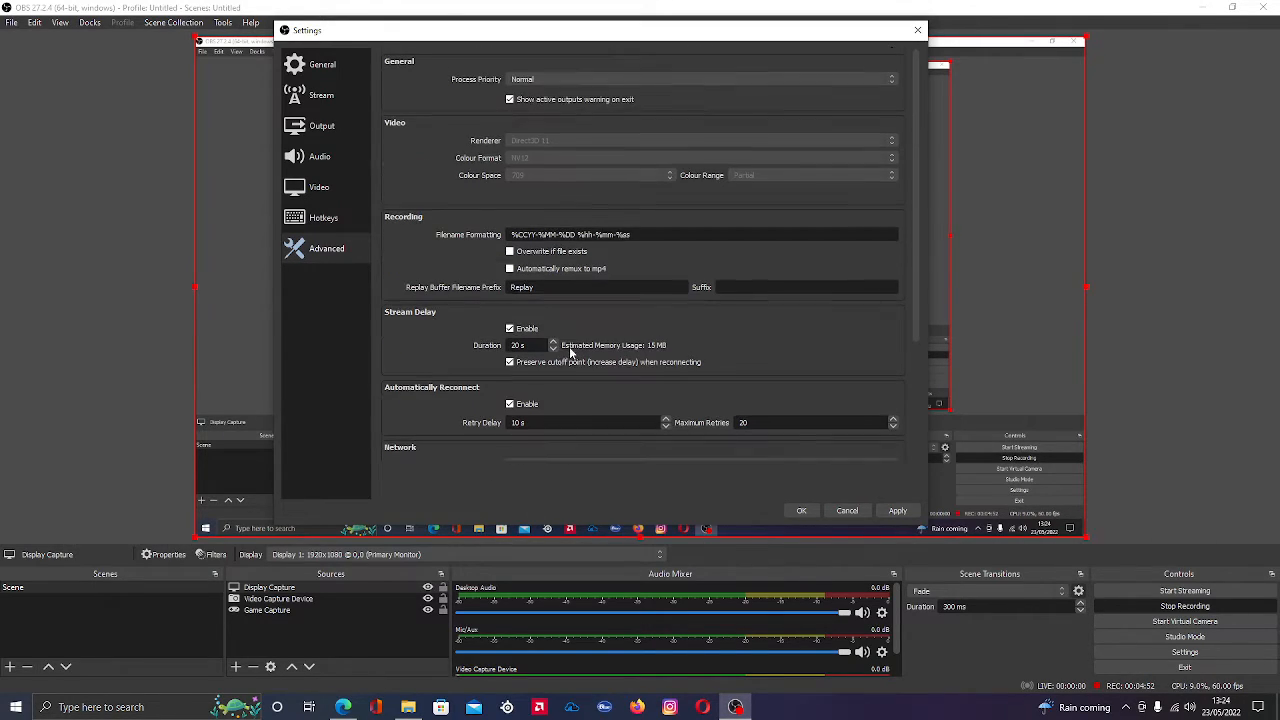
# Recheck the stream, output, video and audio settings, and apply the pending changes
pyautogui.click(330, 100)
pyautogui.click(335, 123)
pyautogui.click(333, 100)
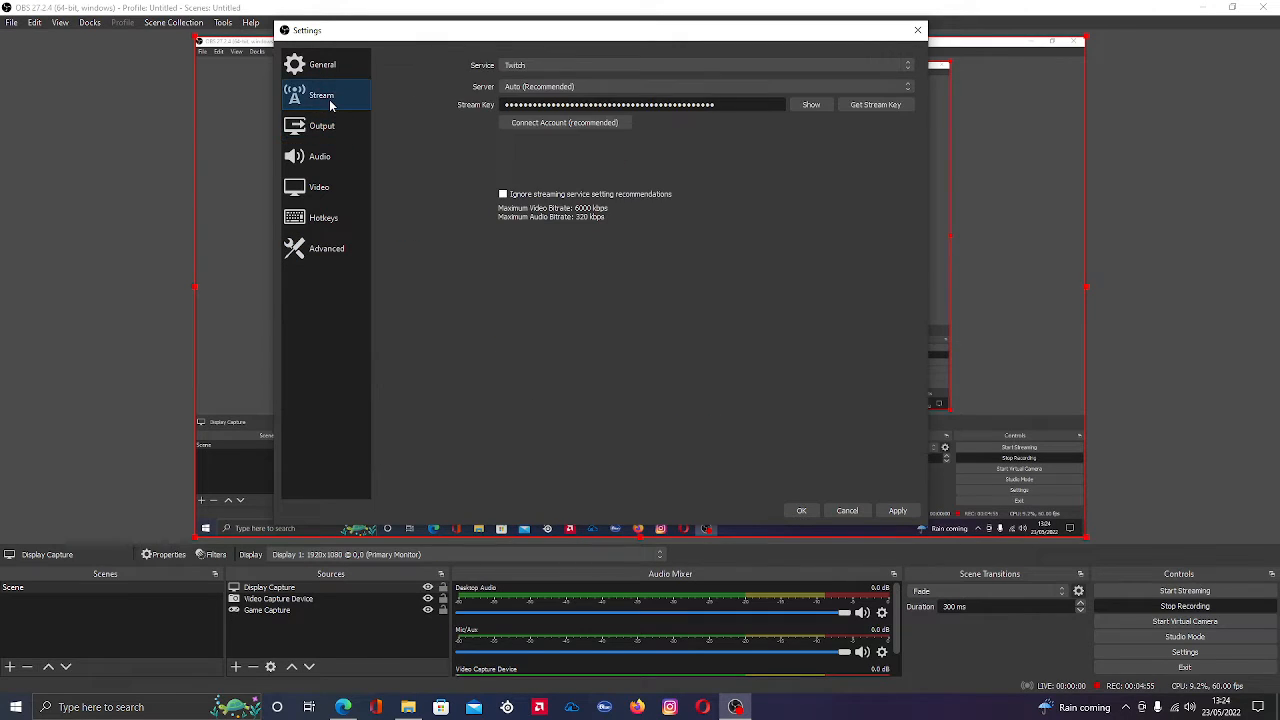
pyautogui.click(318, 128)
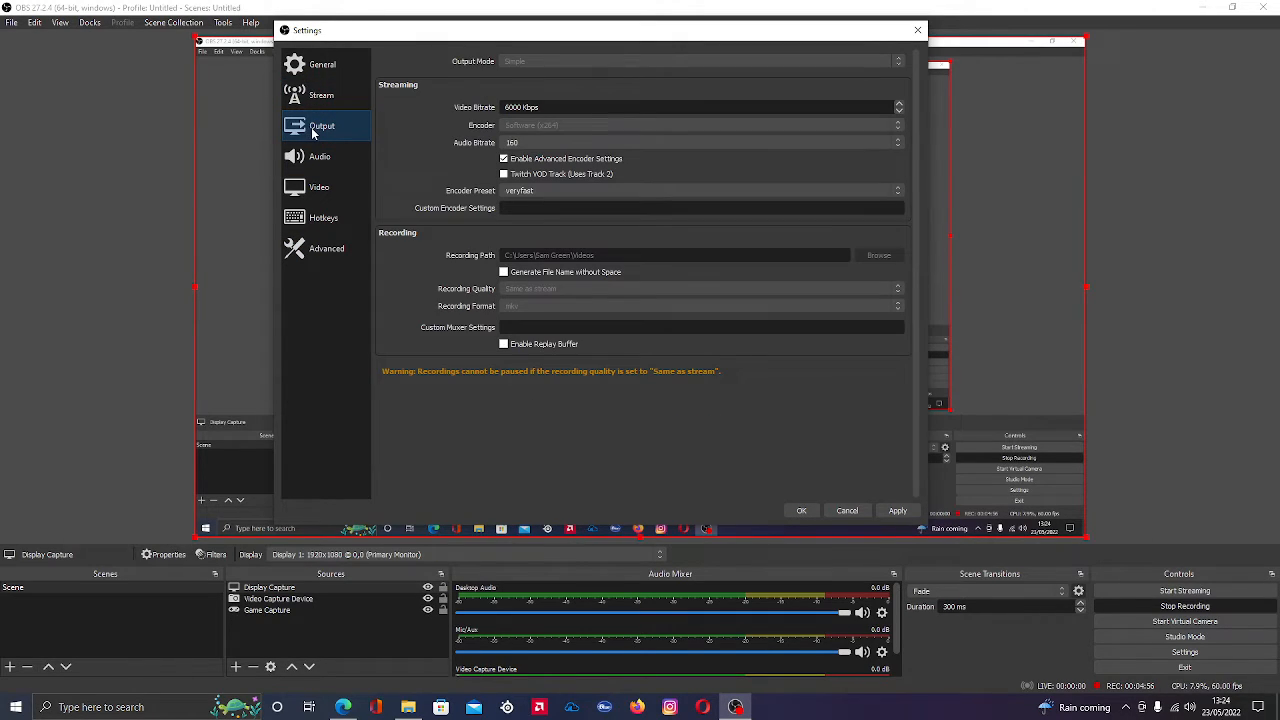
pyautogui.click(338, 188)
pyautogui.click(330, 158)
pyautogui.click(330, 127)
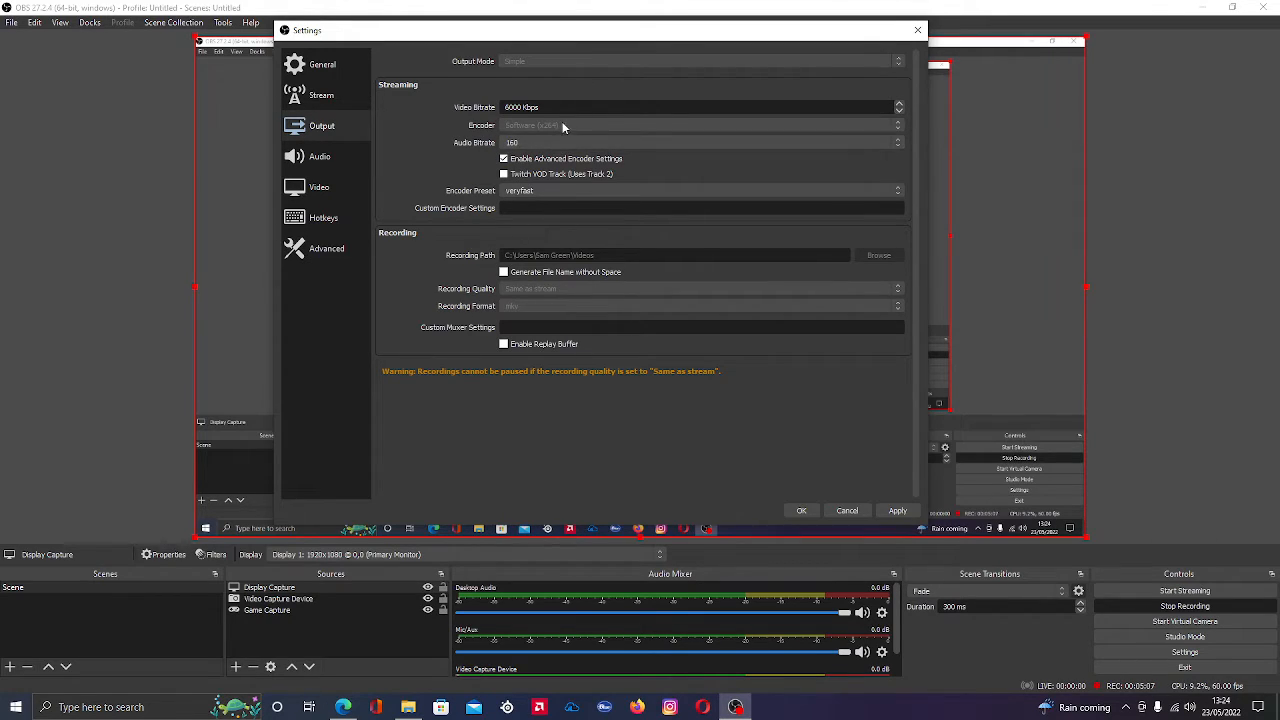
pyautogui.click(898, 510)
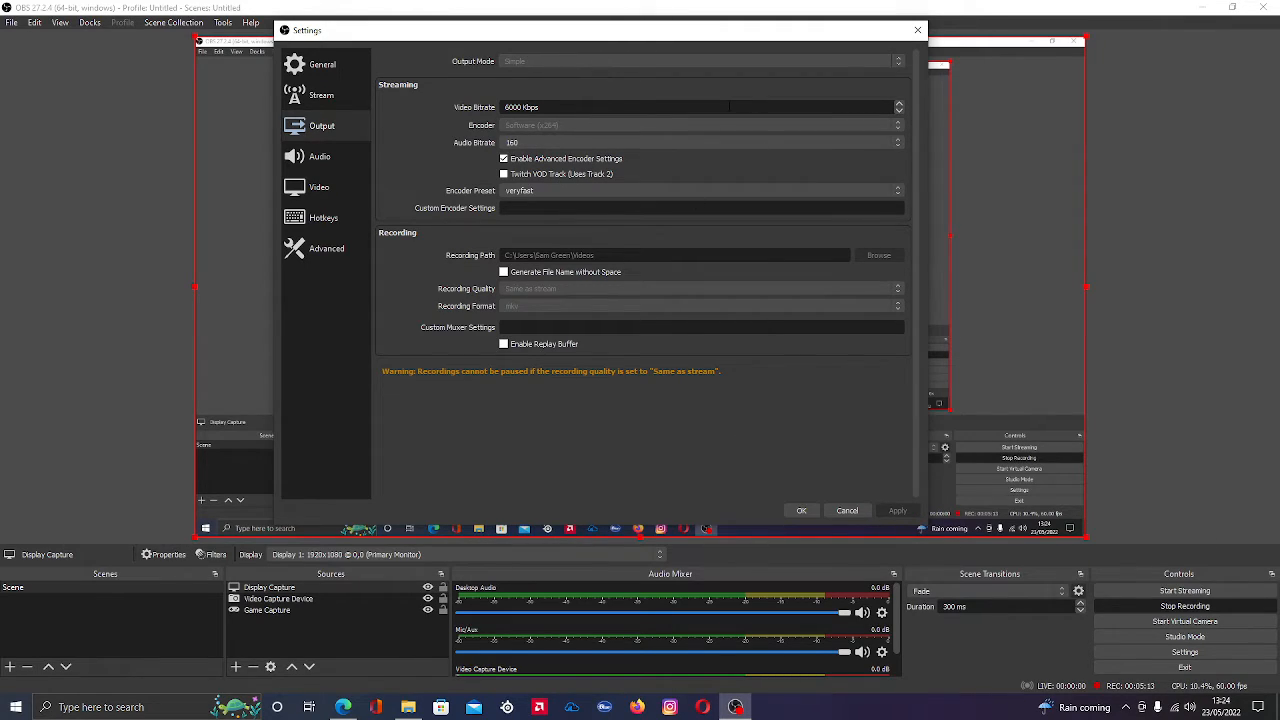
# Review the general settings from the start, and the advanced settings for recording, stream delay, automatic reconnection and network
pyautogui.click(315, 68)
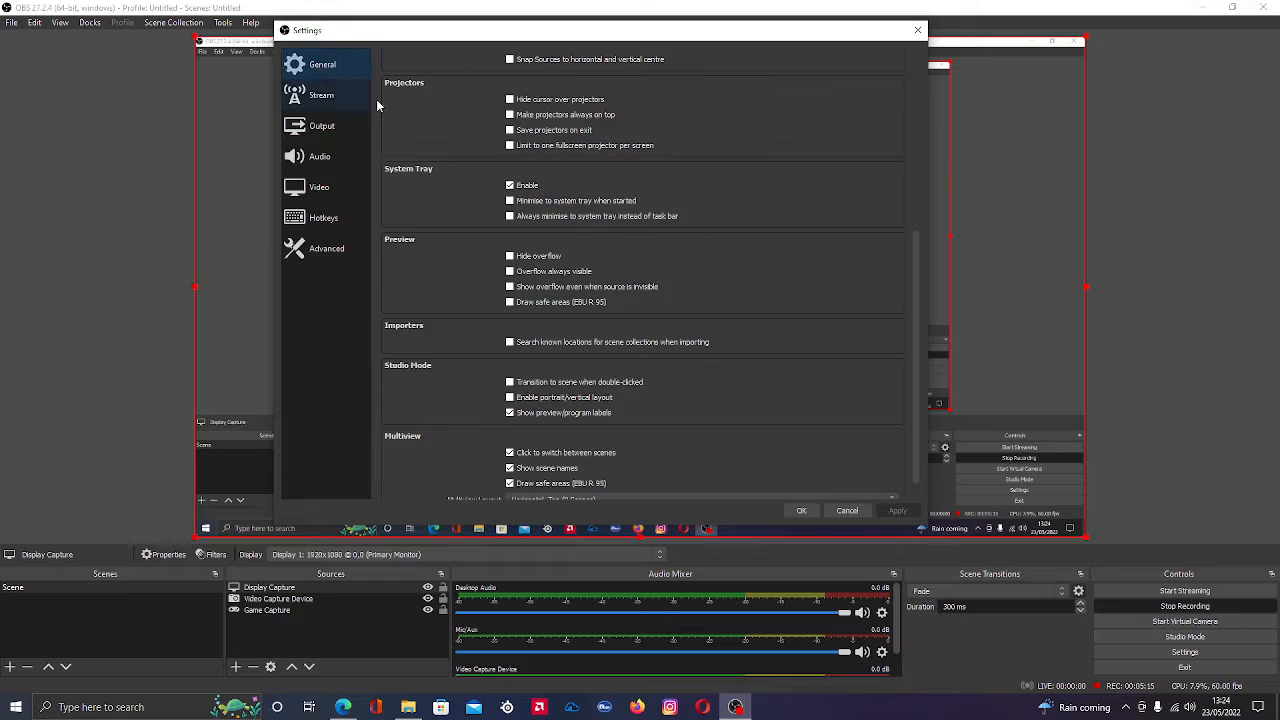
pyautogui.scroll(6, 519, 140)
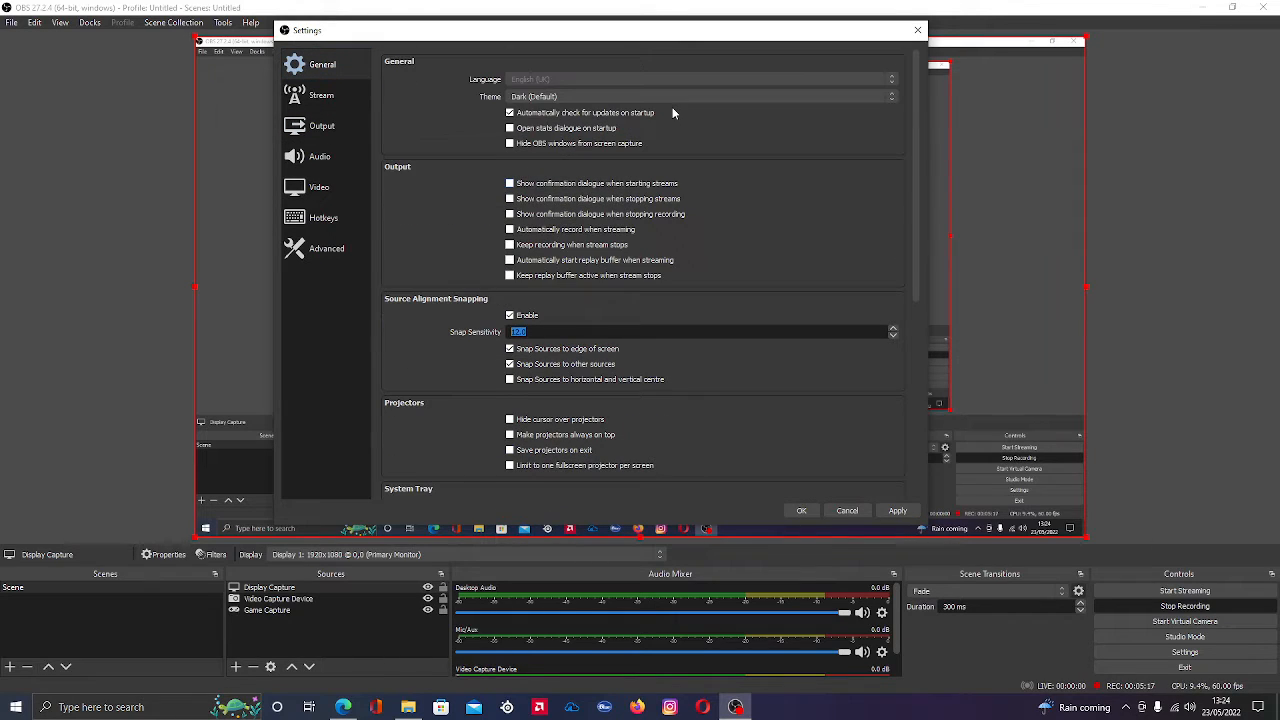
pyautogui.click(326, 248)
pyautogui.scroll(-3, 423, 215)
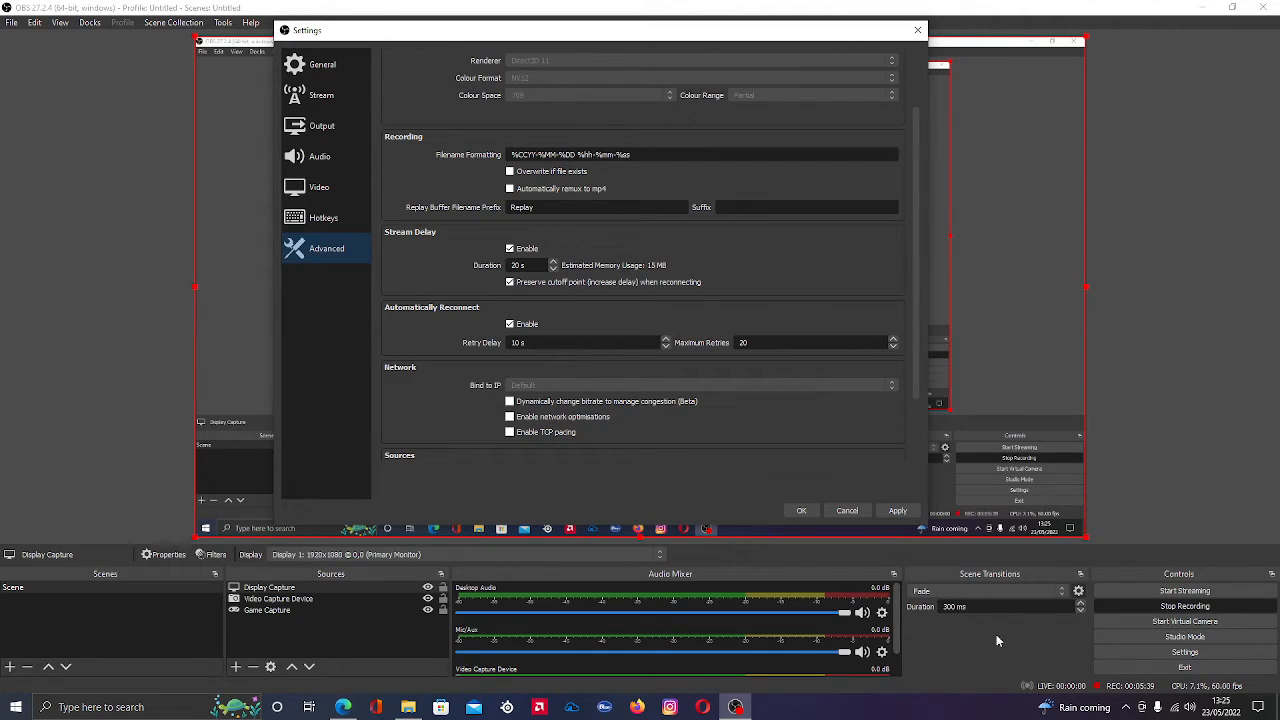
# Look through the stream, video, output, audio and hotkey settings once more
pyautogui.click(321, 97)
pyautogui.click(330, 186)
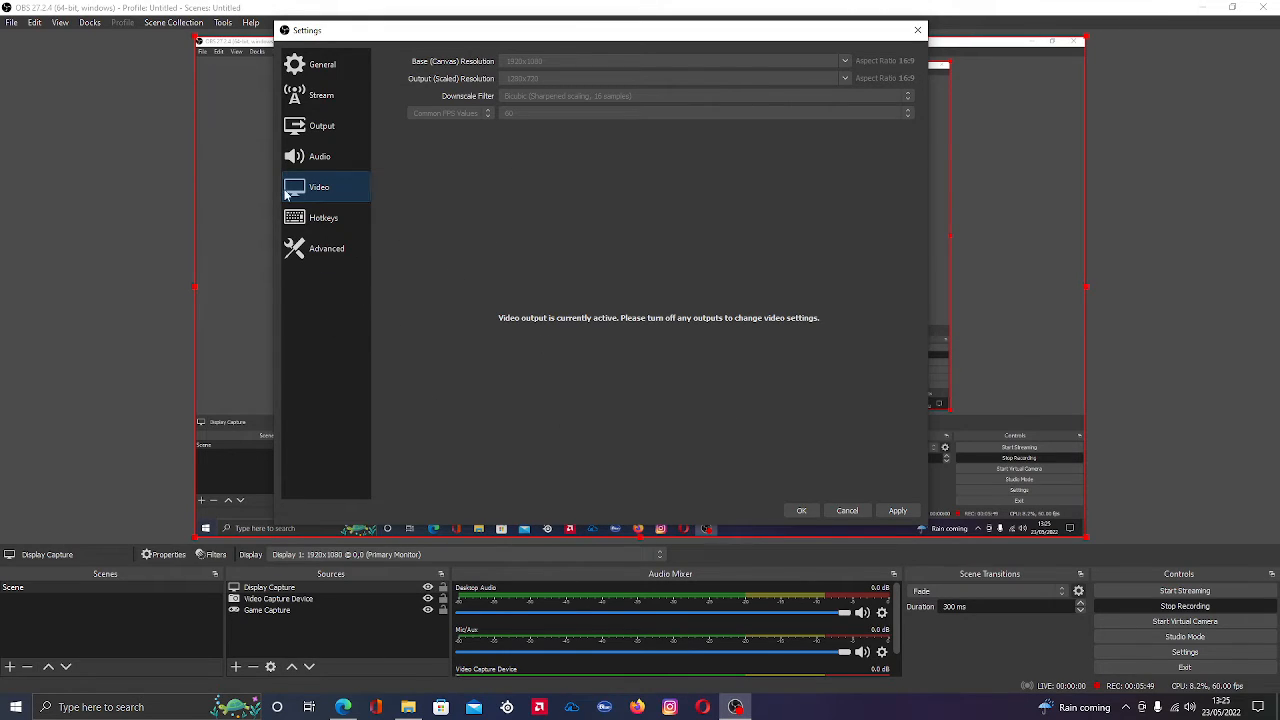
pyautogui.click(325, 126)
pyautogui.click(323, 97)
pyautogui.click(335, 138)
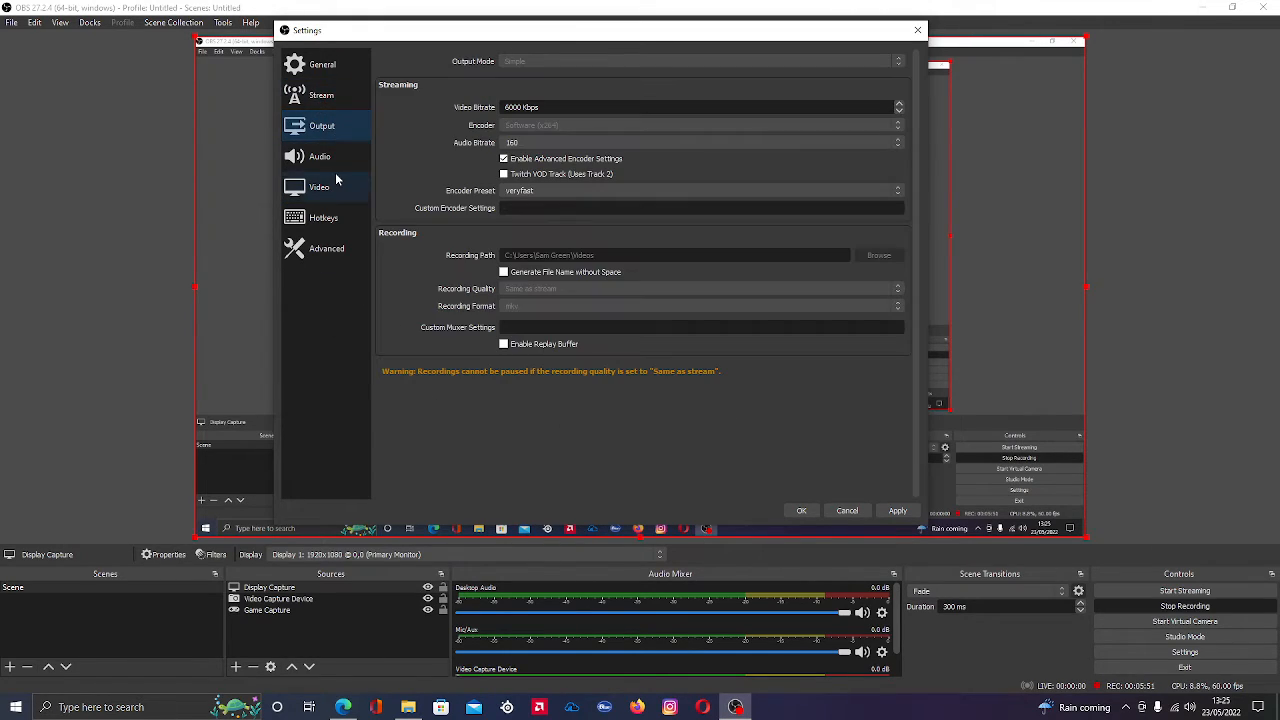
pyautogui.click(340, 156)
pyautogui.click(330, 213)
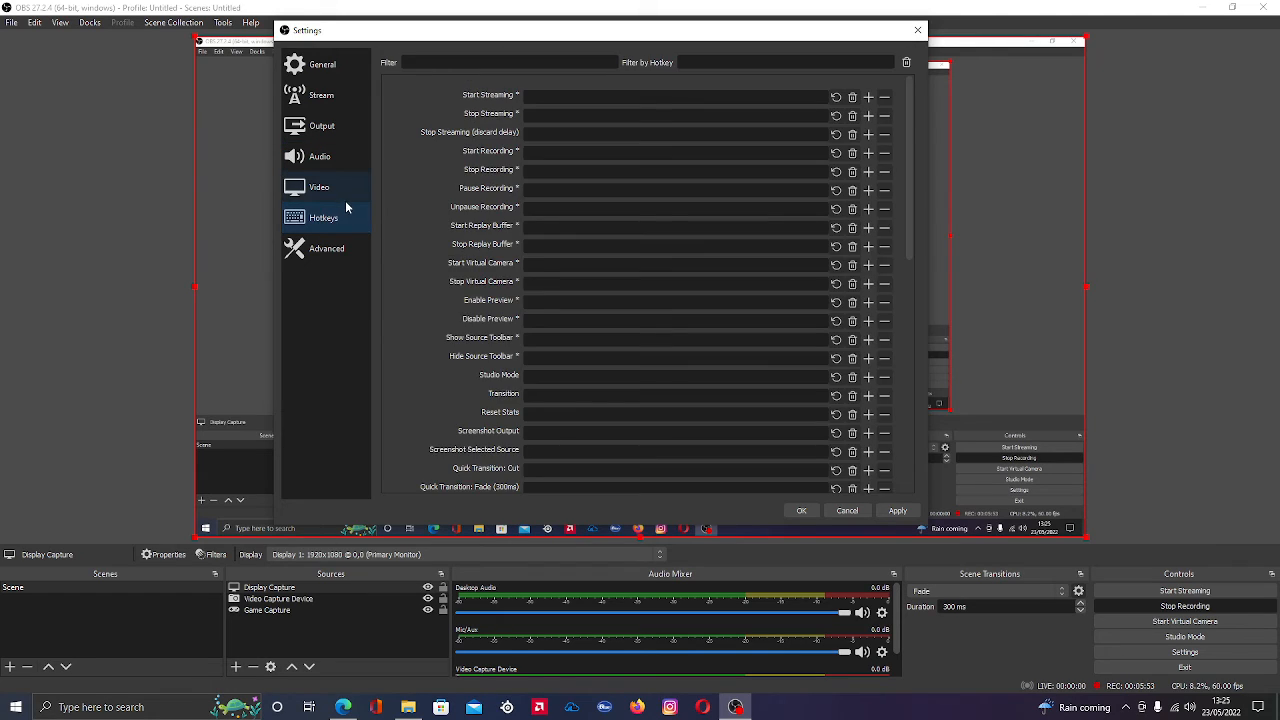
pyautogui.click(320, 188)
pyautogui.click(312, 128)
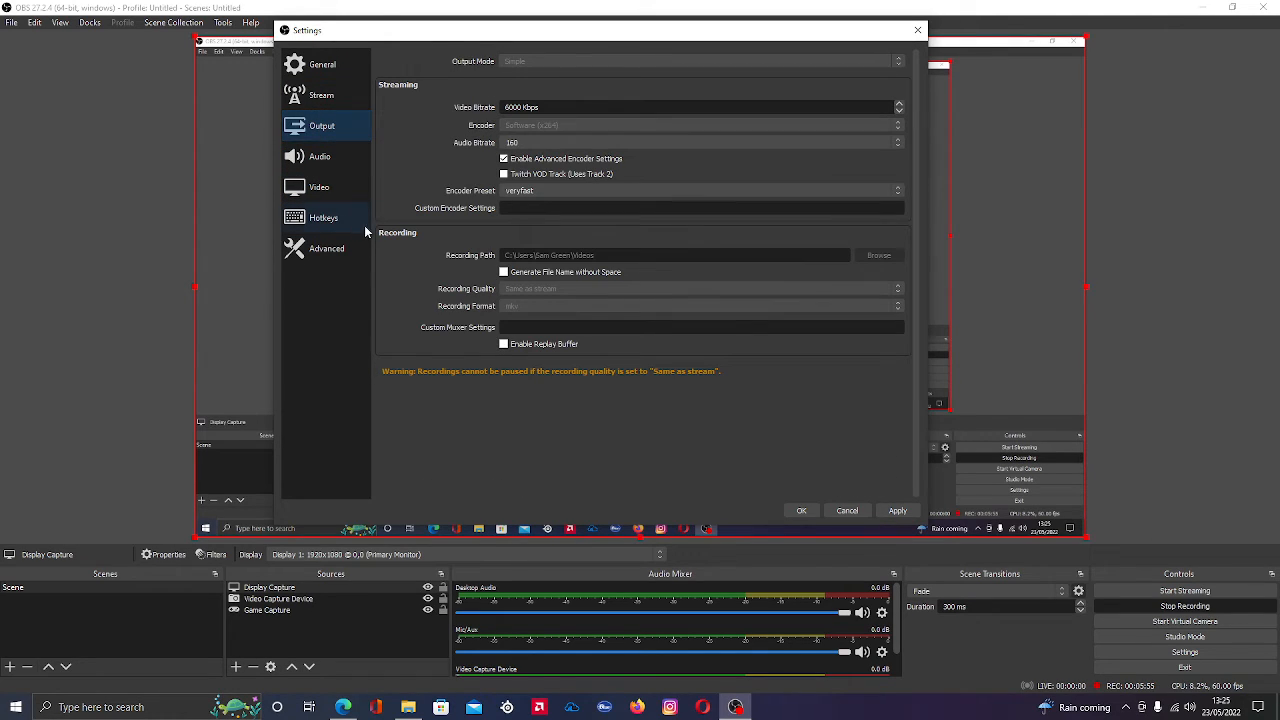
# Check the video, stream and output settings a final time, and apply the pending changes
pyautogui.click(320, 190)
pyautogui.click(318, 98)
pyautogui.click(320, 123)
pyautogui.click(885, 512)
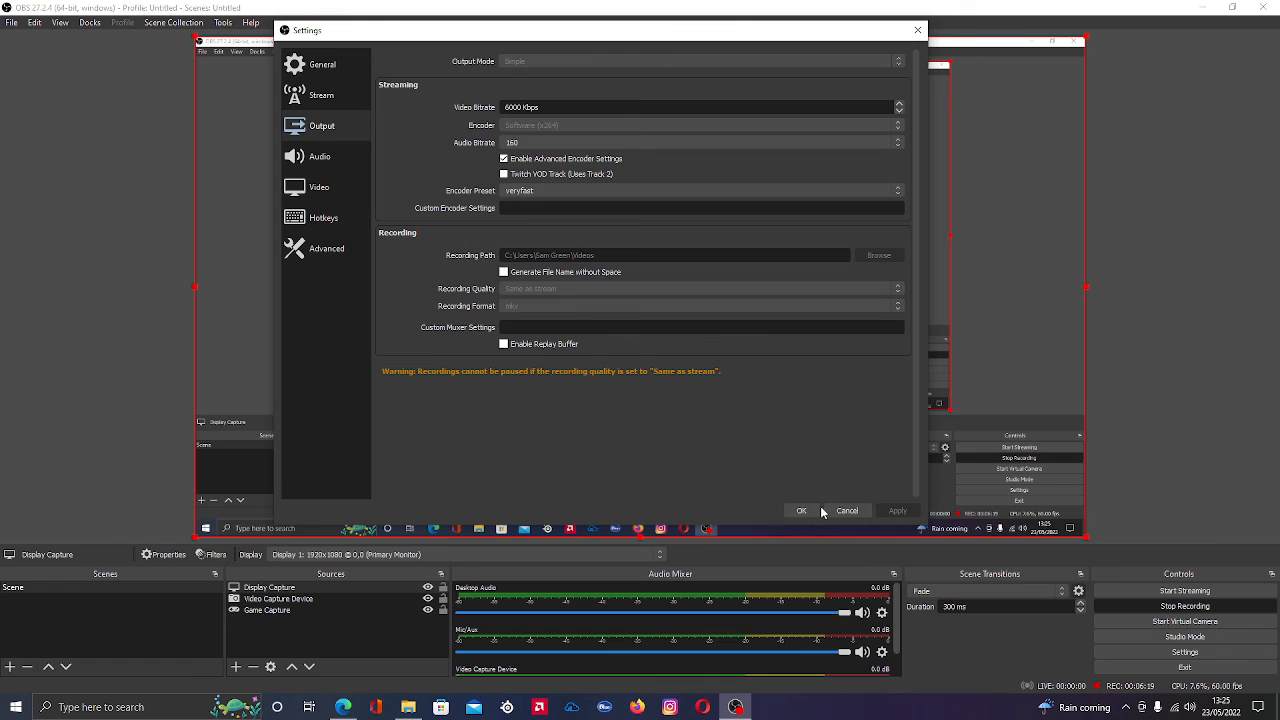